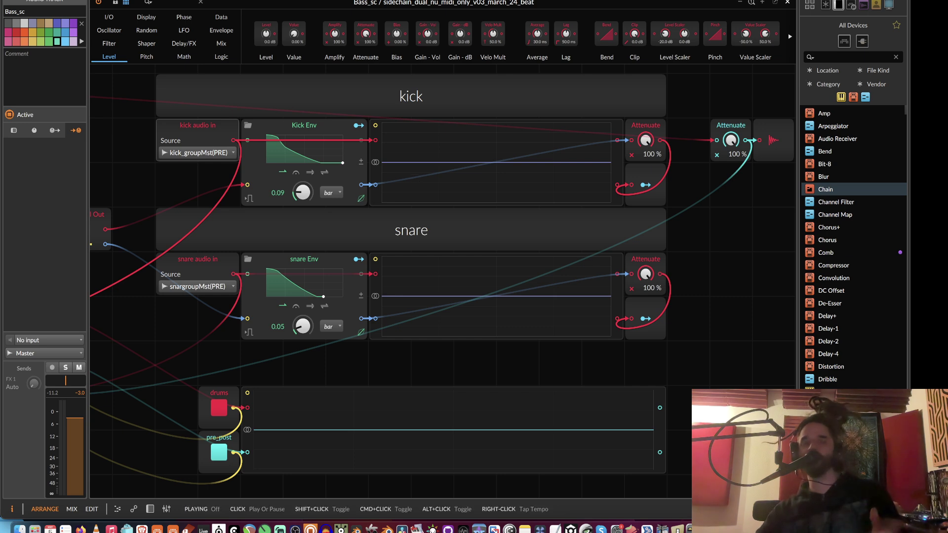
# Play and stop the beat to examine the kick, snare and drums/pre_post oscilloscopes in the grid.
pyautogui.press('space')
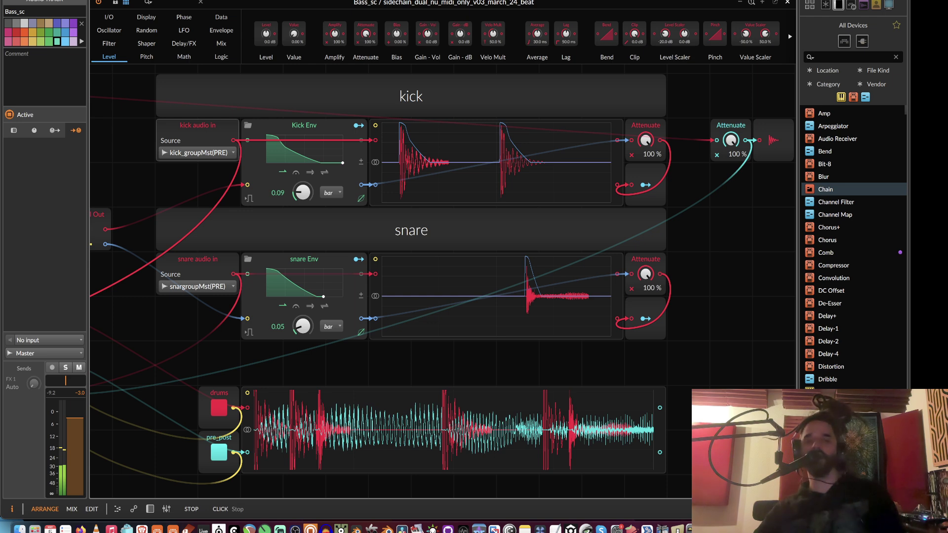
pyautogui.press('space')
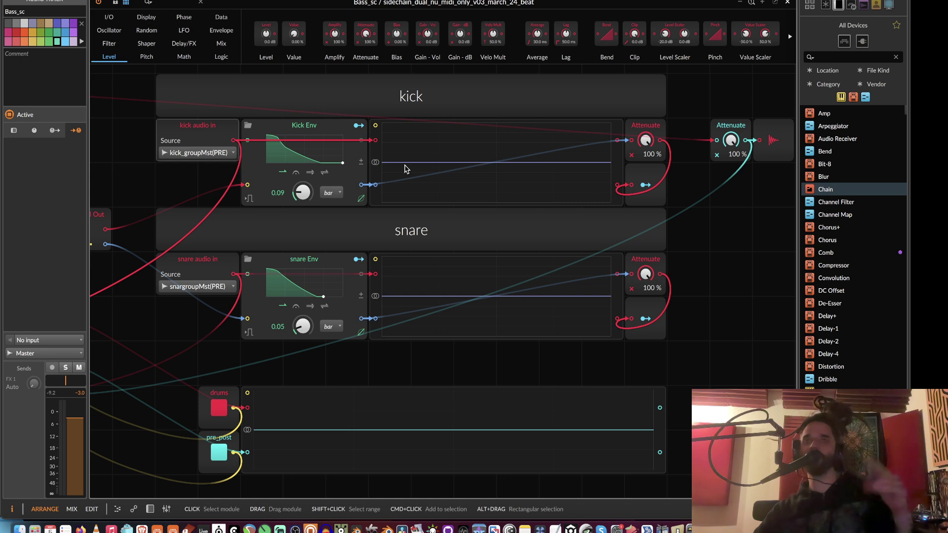
pyautogui.press('space')
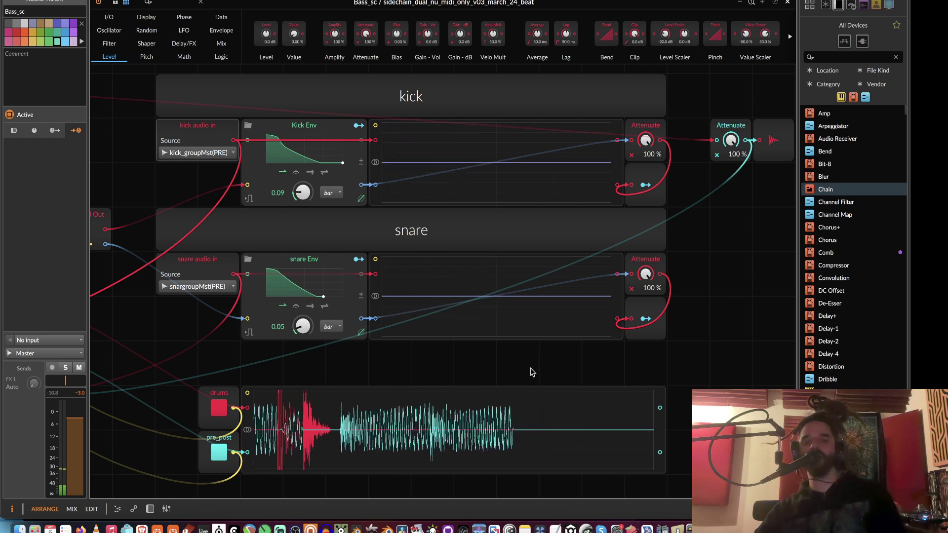
pyautogui.moveTo(529, 370); pyautogui.dragTo(527, 331)
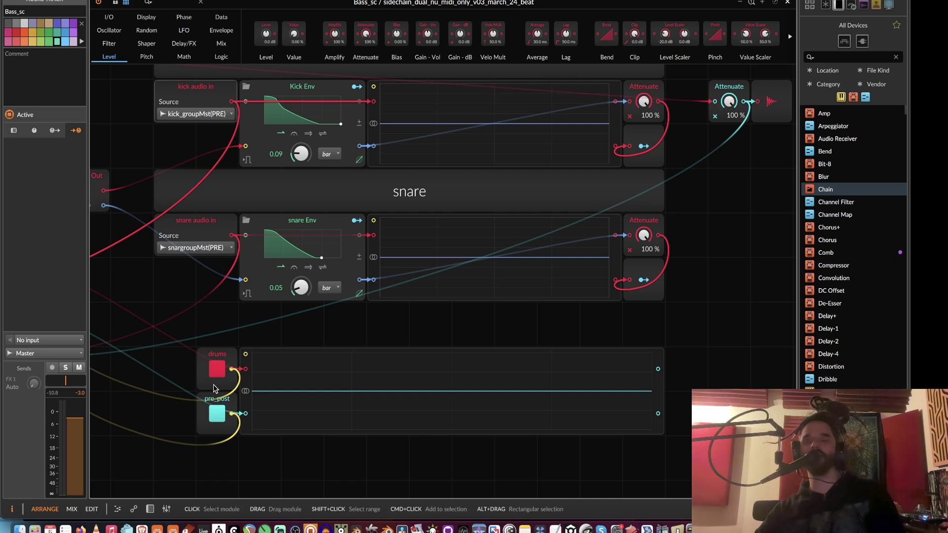
# Toggle the drums and pre_post switches during playback to compare the signals on the lower oscilloscope, and stop playback.
pyautogui.click(216, 416)
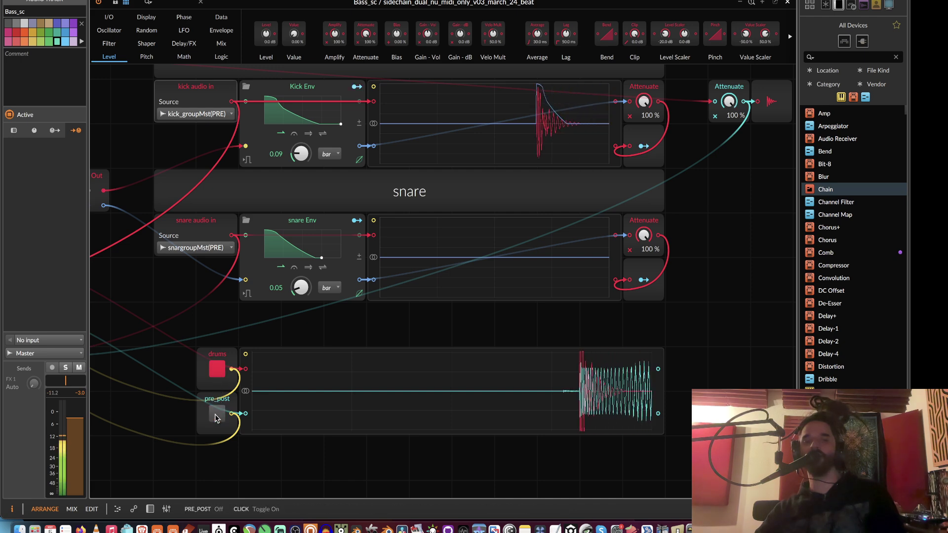
pyautogui.click(216, 370)
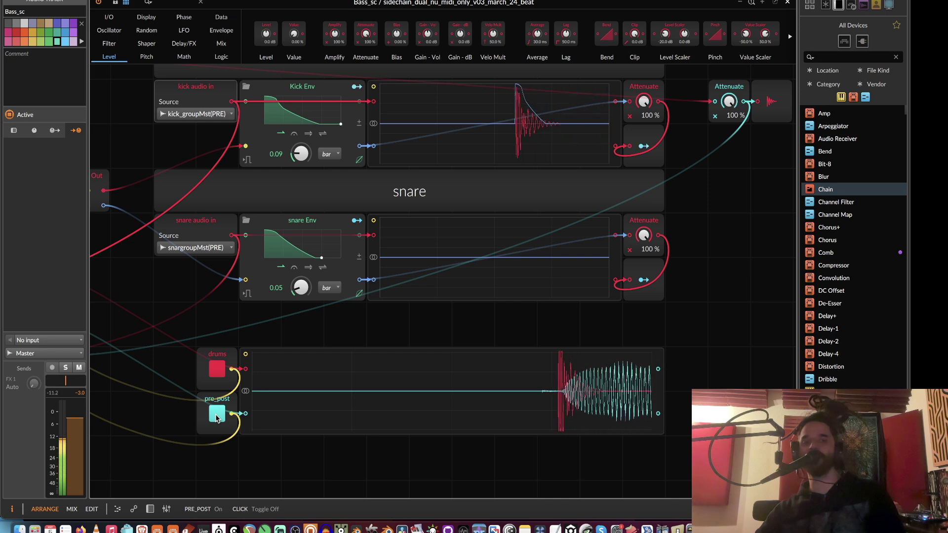
pyautogui.click(216, 417)
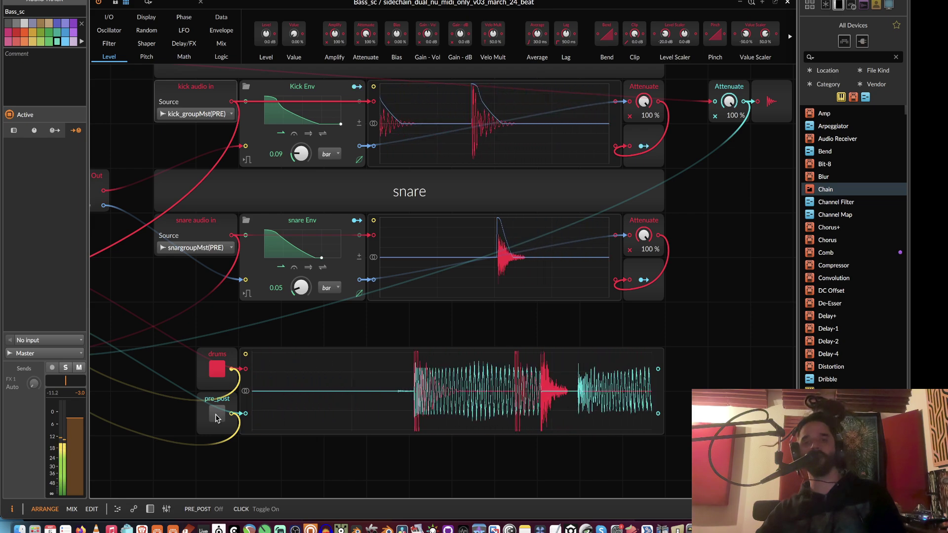
pyautogui.click(216, 417)
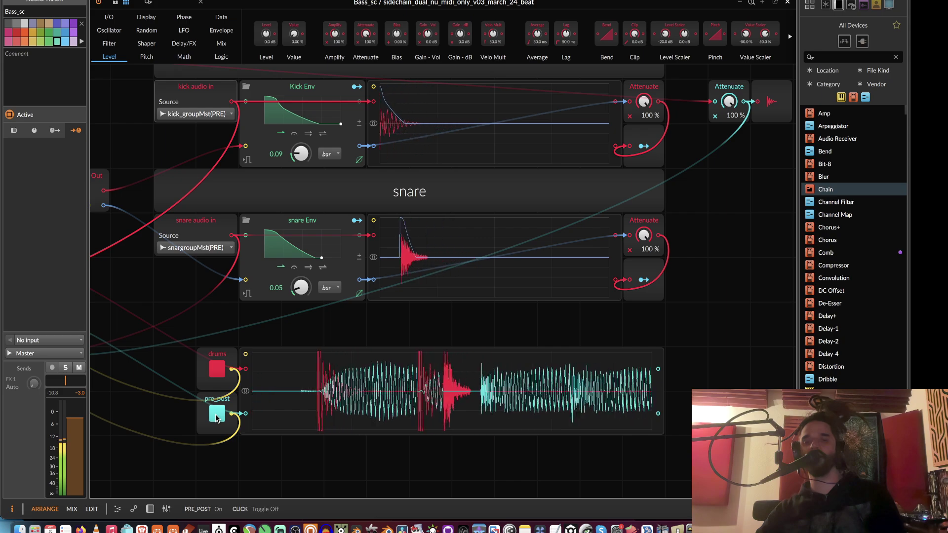
pyautogui.press('space')
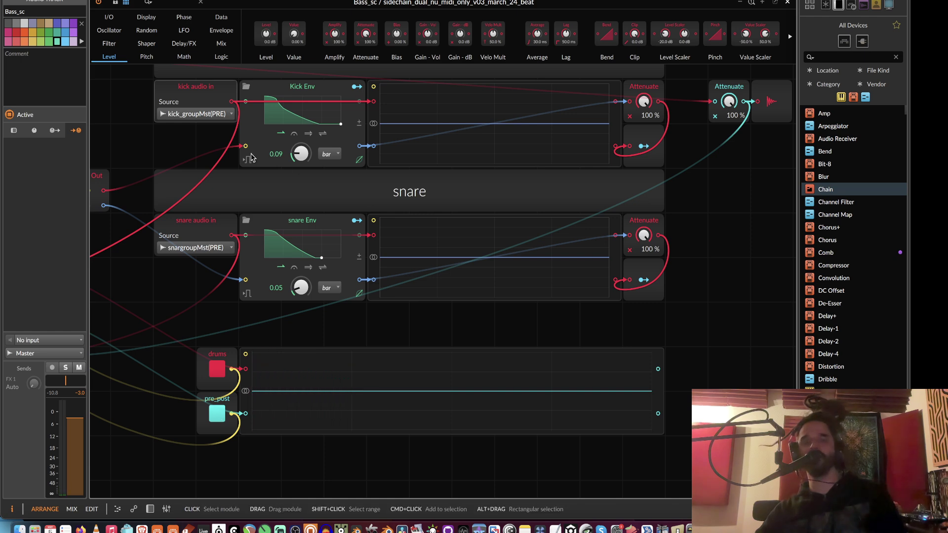
# View the Kick Env curve in its editor during a short playback, and close the curve editor.
pyautogui.click(306, 123)
pyautogui.press('space')
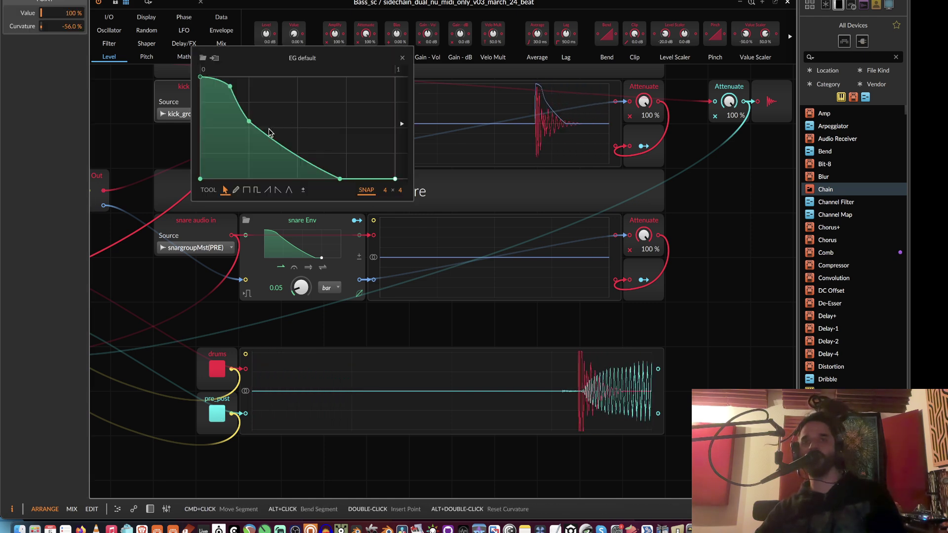
pyautogui.press('space')
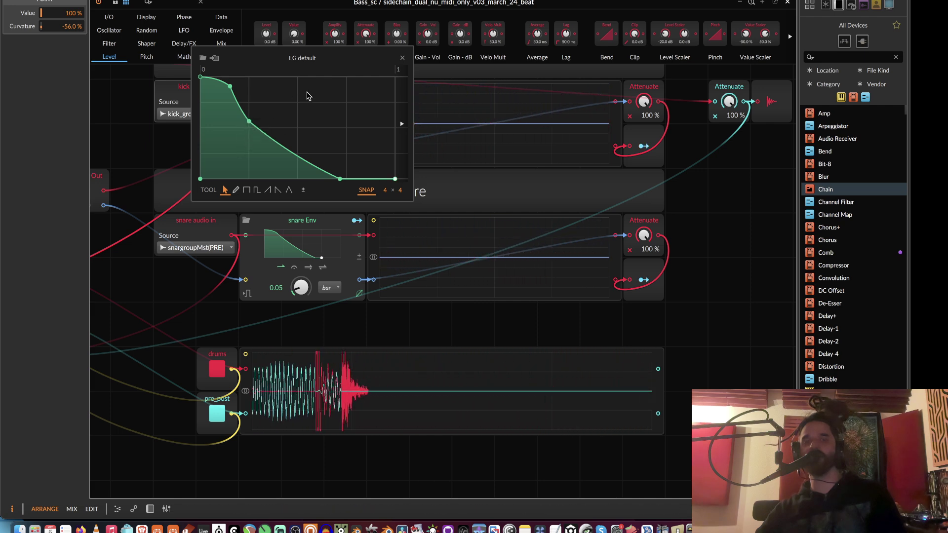
pyautogui.click(402, 59)
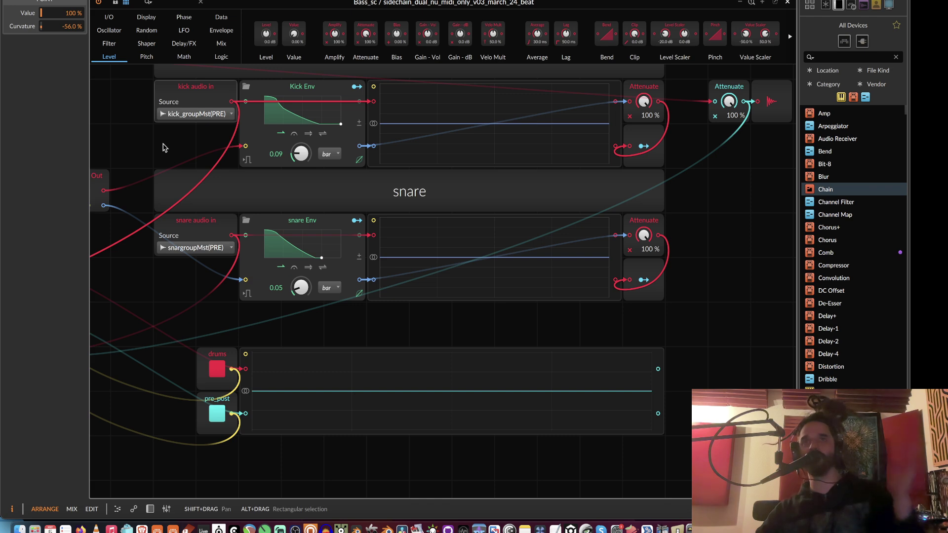
pyautogui.moveTo(165, 148); pyautogui.dragTo(275, 185)
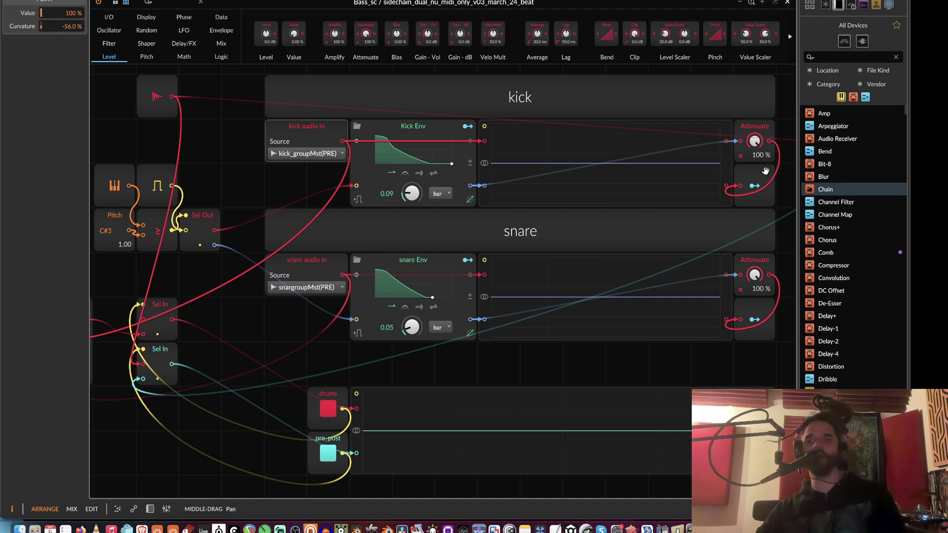
pyautogui.moveTo(800, 169); pyautogui.dragTo(829, 172)
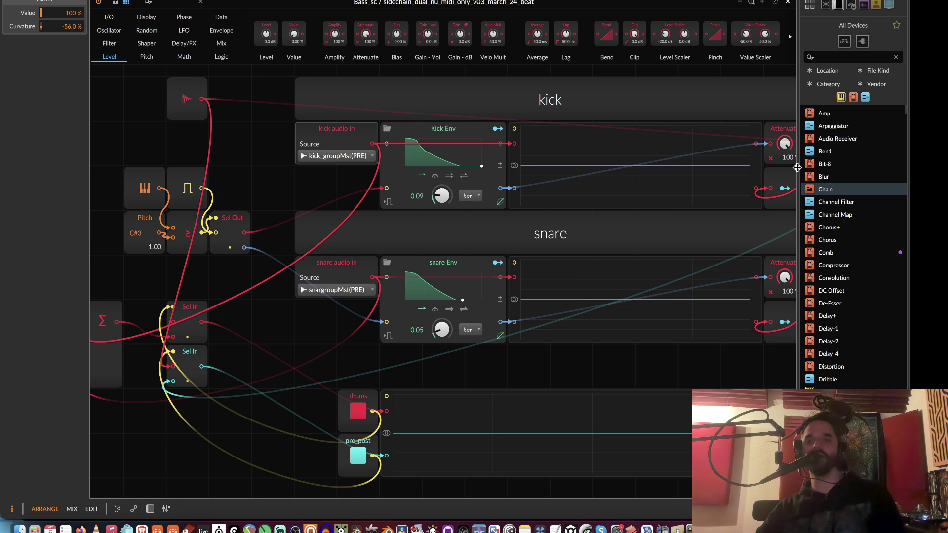
pyautogui.press('-')
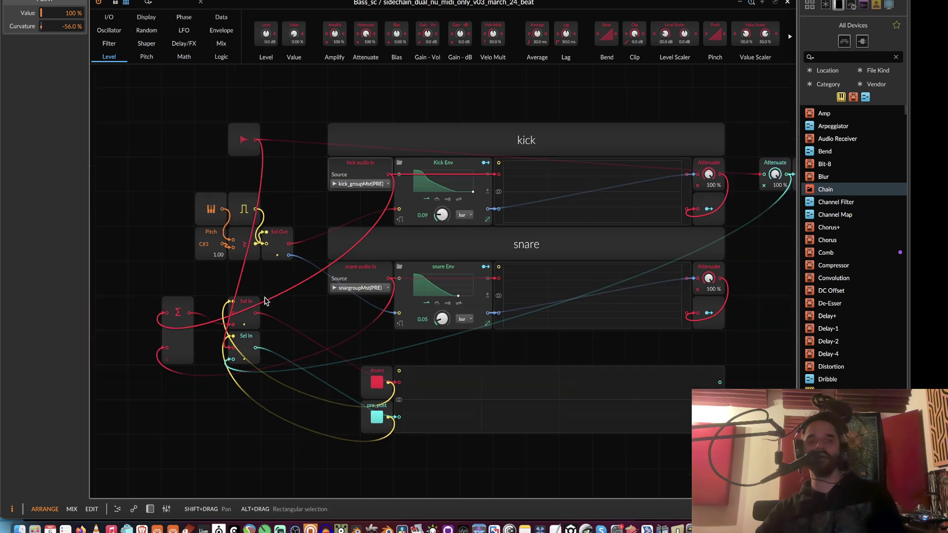
pyautogui.press('+')
pyautogui.moveTo(243, 301); pyautogui.dragTo(188, 316)
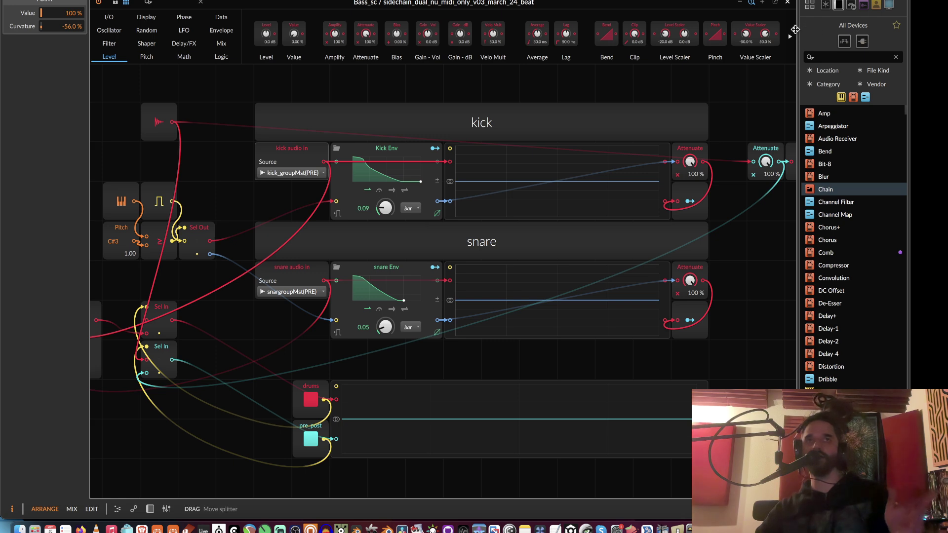
# Close the grid editor, show the devices of the Bass_sc track and reopen the grid from its sidechain FX Grid device.
pyautogui.click(788, 4)
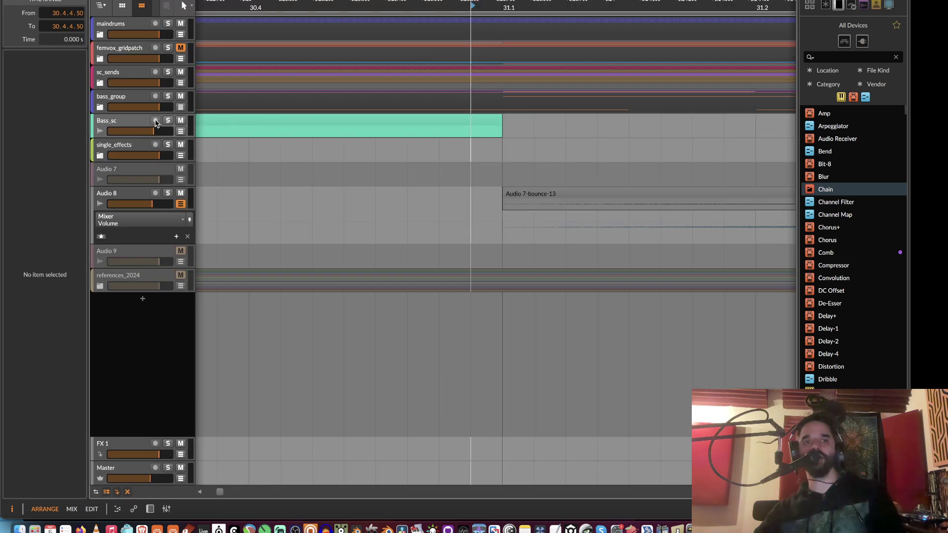
pyautogui.click(132, 122)
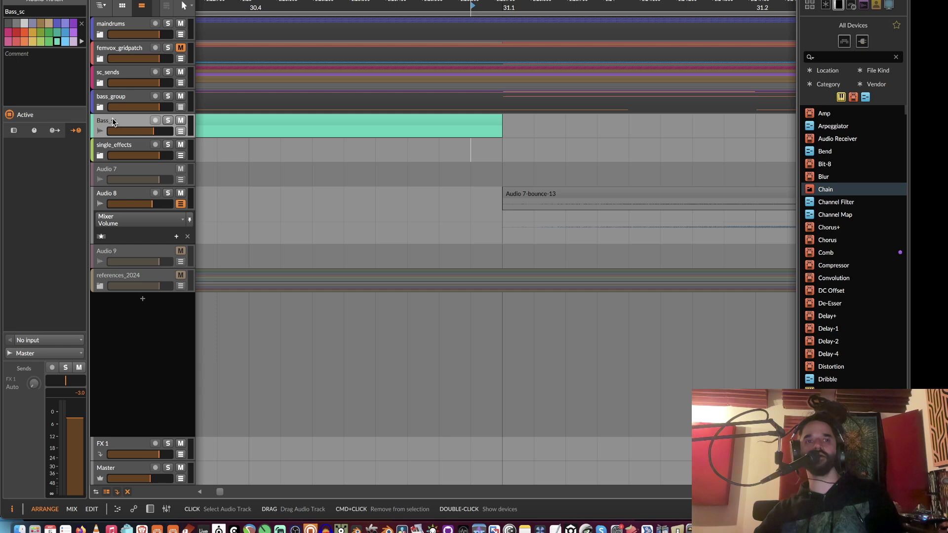
pyautogui.press('d')
pyautogui.click(135, 435)
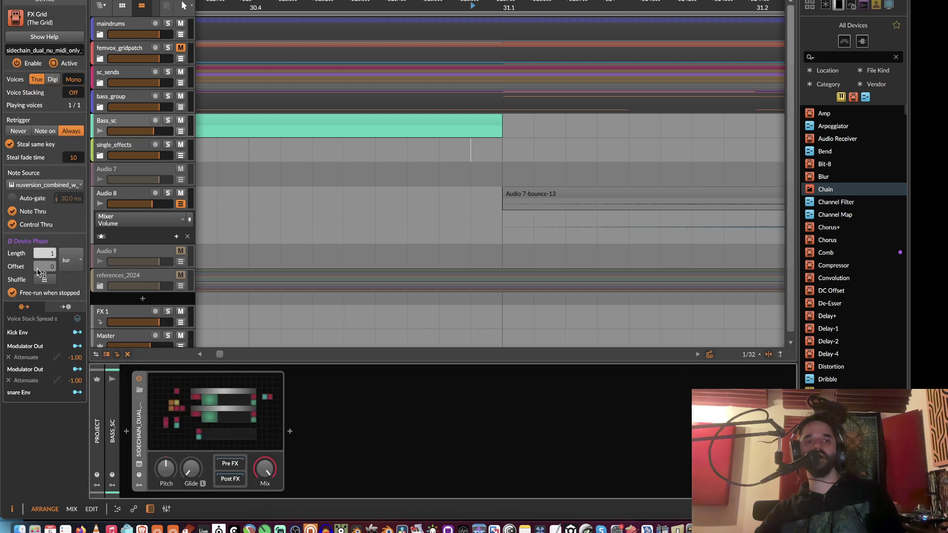
pyautogui.click(185, 434)
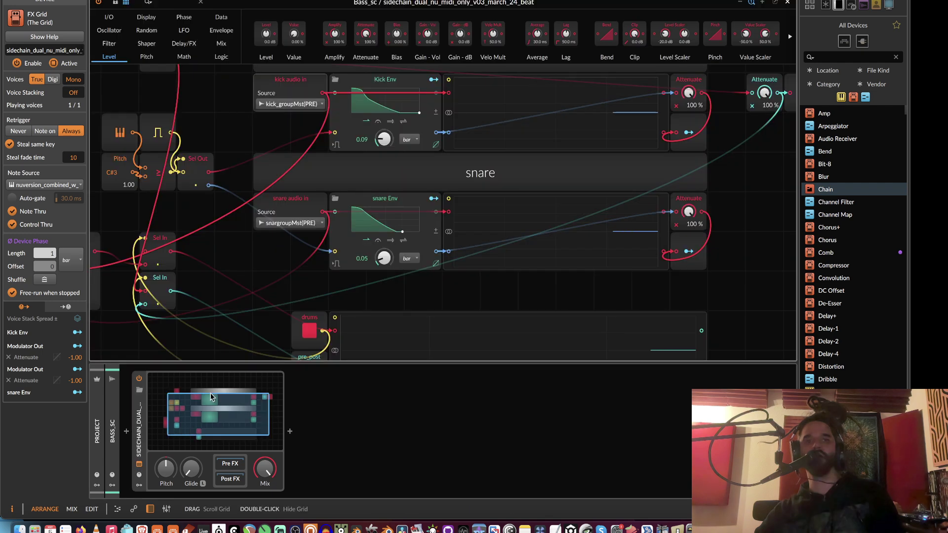
# Examine the note trigger section of the patch, inspecting the Pitch In, greater-or-equal comparison and Gate In modules.
pyautogui.moveTo(252, 250); pyautogui.dragTo(272, 257)
pyautogui.scroll(-5, 281, 260)
pyautogui.scroll(1, 277, 238)
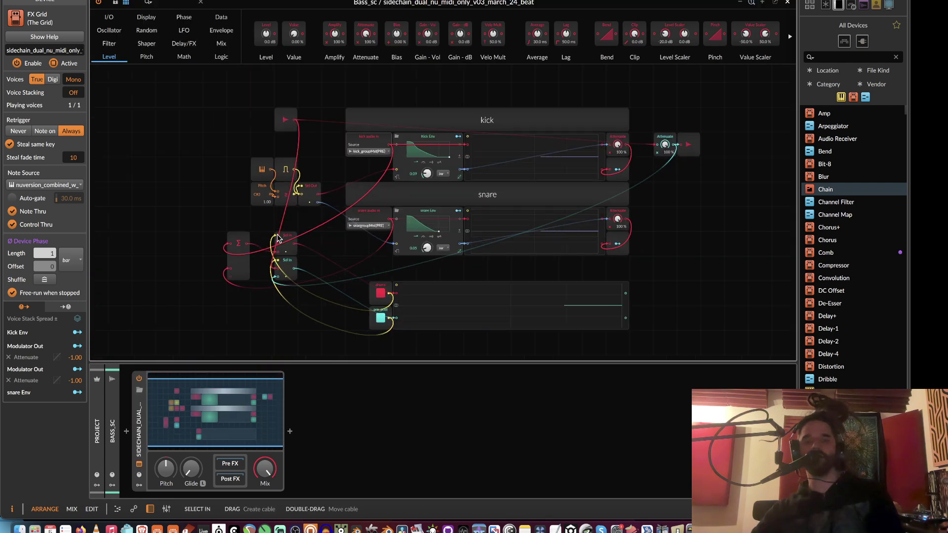
pyautogui.scroll(3, 284, 242)
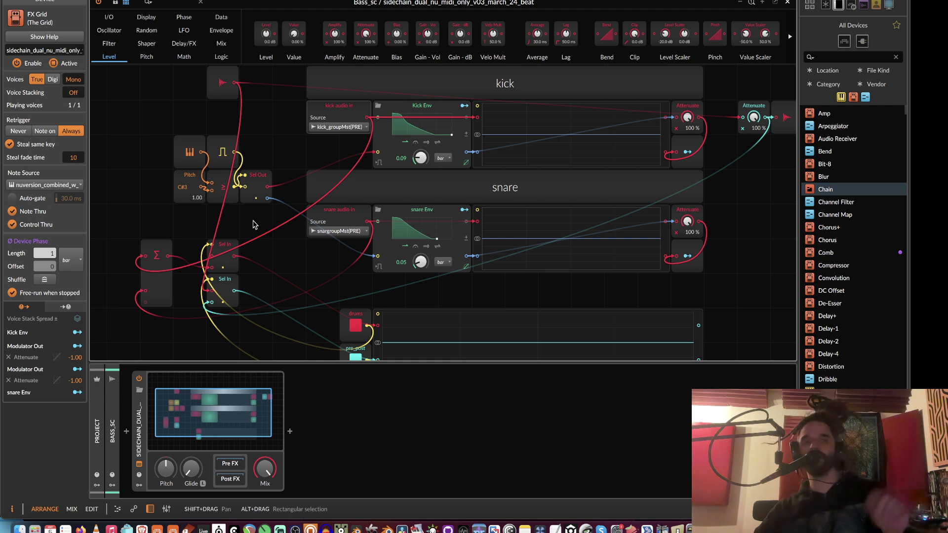
pyautogui.moveTo(253, 225); pyautogui.dragTo(270, 256)
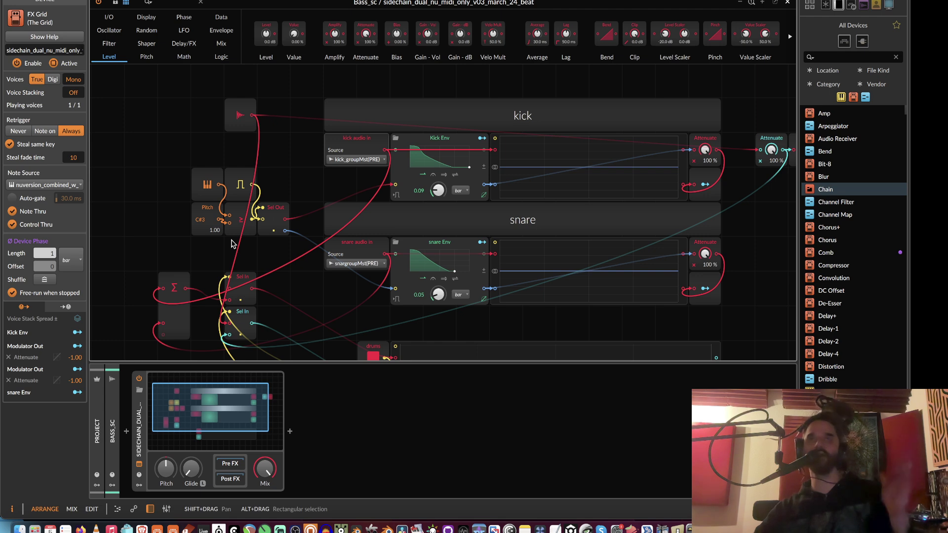
pyautogui.scroll(5, 231, 244)
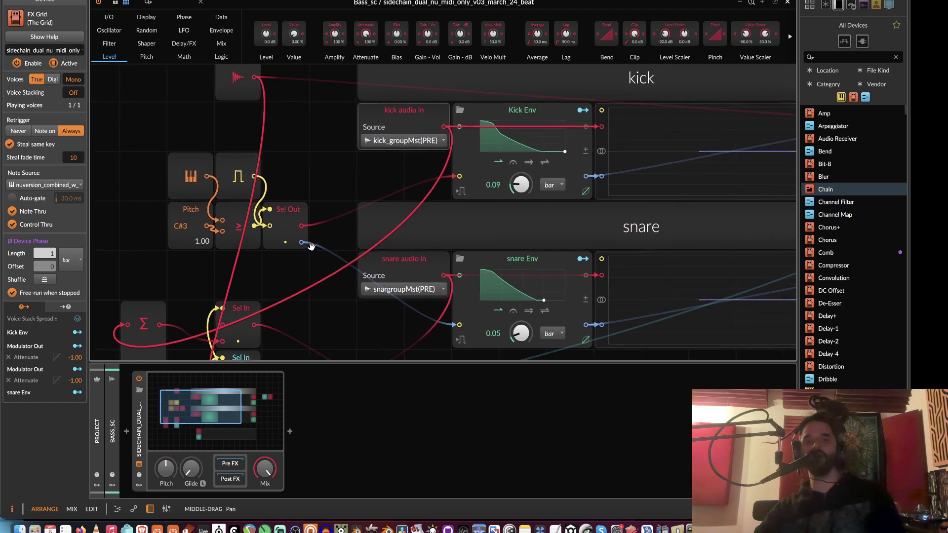
pyautogui.moveTo(311, 246); pyautogui.dragTo(287, 240)
pyautogui.click(174, 168)
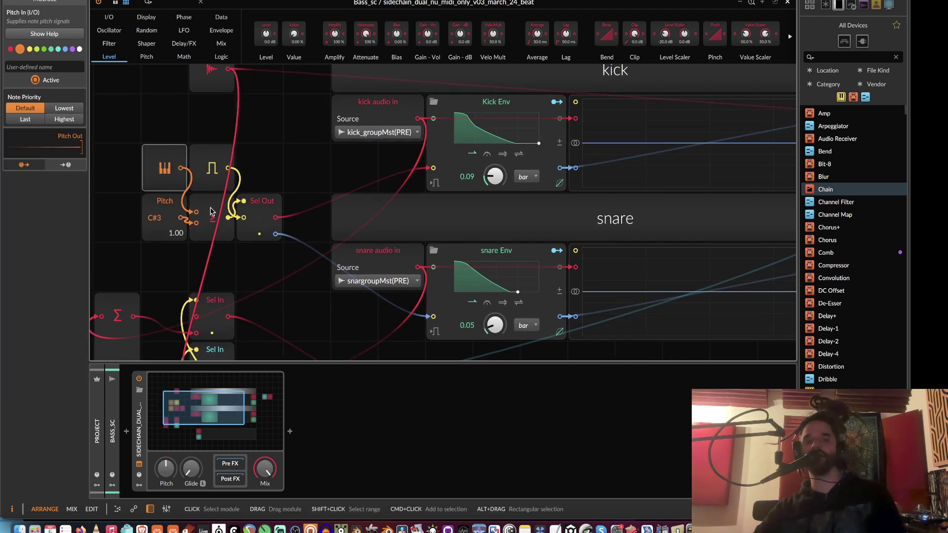
pyautogui.click(211, 228)
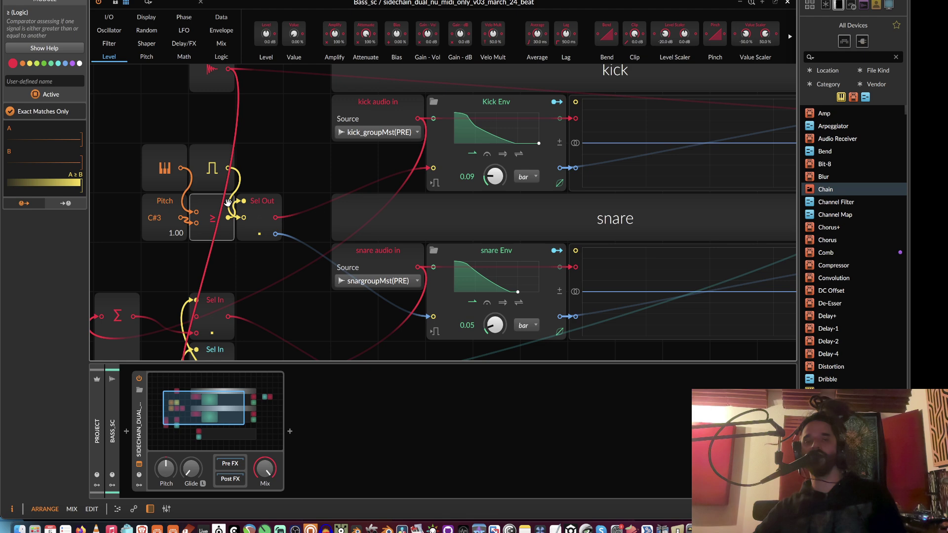
pyautogui.click(216, 162)
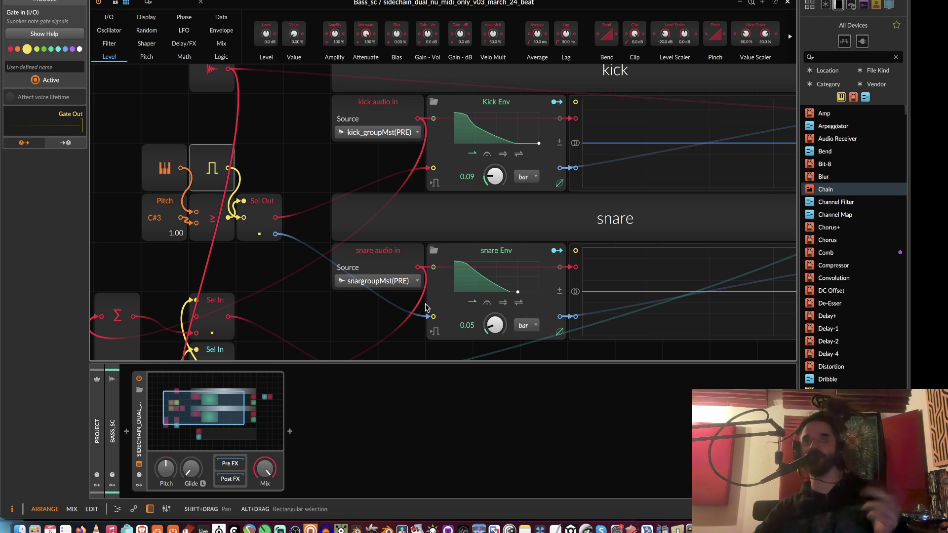
# Follow the envelope routing to the Attenuate modules before the audio output, and inspect the kick audio in module.
pyautogui.moveTo(352, 331); pyautogui.dragTo(258, 338)
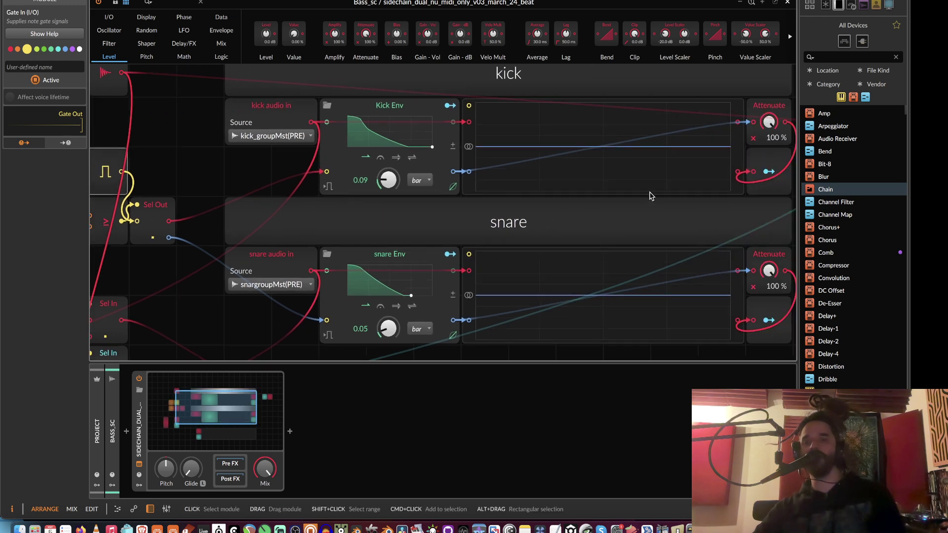
pyautogui.moveTo(272, 186); pyautogui.dragTo(80, 190)
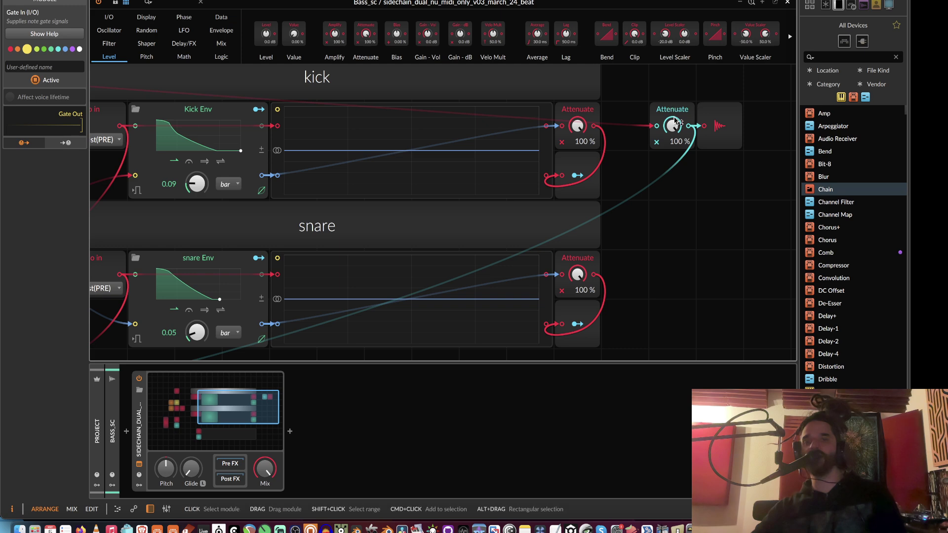
pyautogui.hscroll(-6, 249, 190)
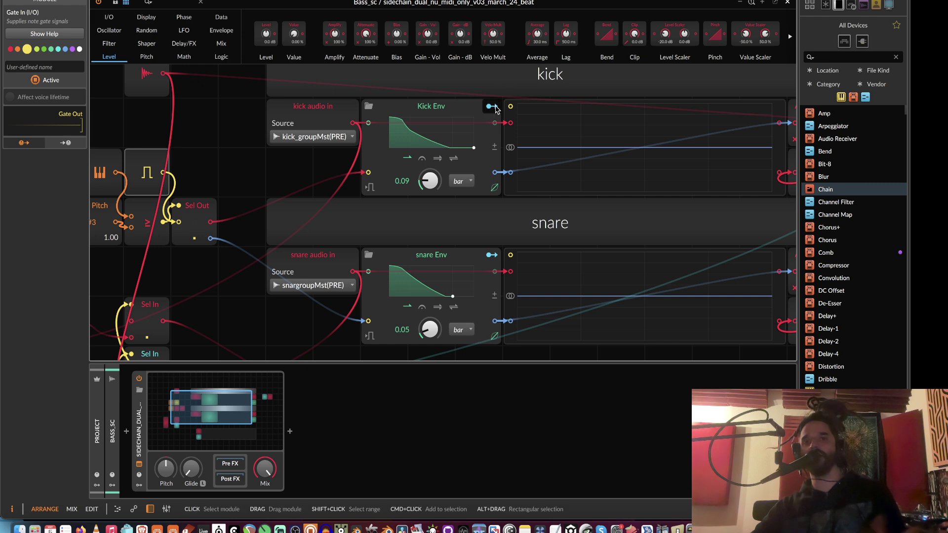
pyautogui.click(316, 117)
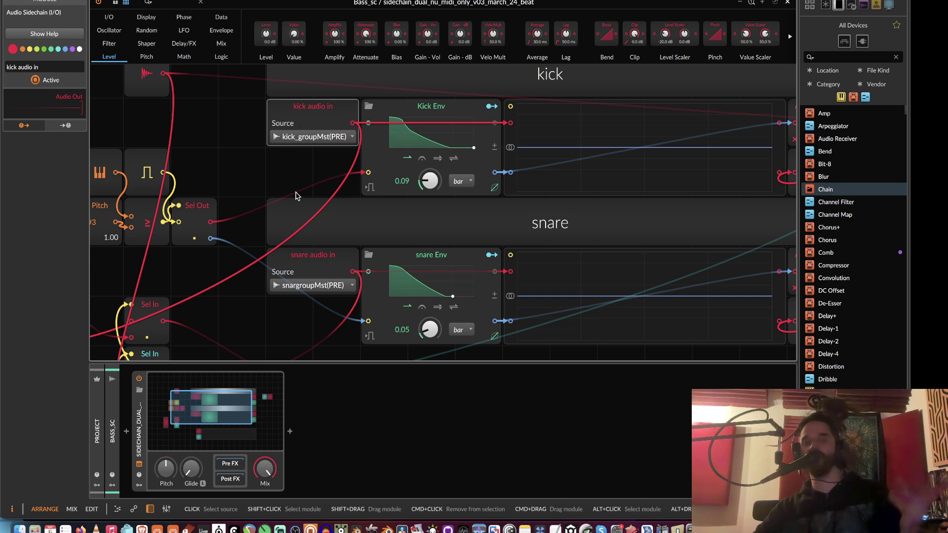
# Collapse the device area to enlarge the grid, and inspect the summing module, the drums Sel In and the lower oscilloscope.
pyautogui.moveTo(231, 306); pyautogui.dragTo(368, 175)
pyautogui.moveTo(203, 166); pyautogui.dragTo(163, 245)
pyautogui.scroll(-3, 359, 295)
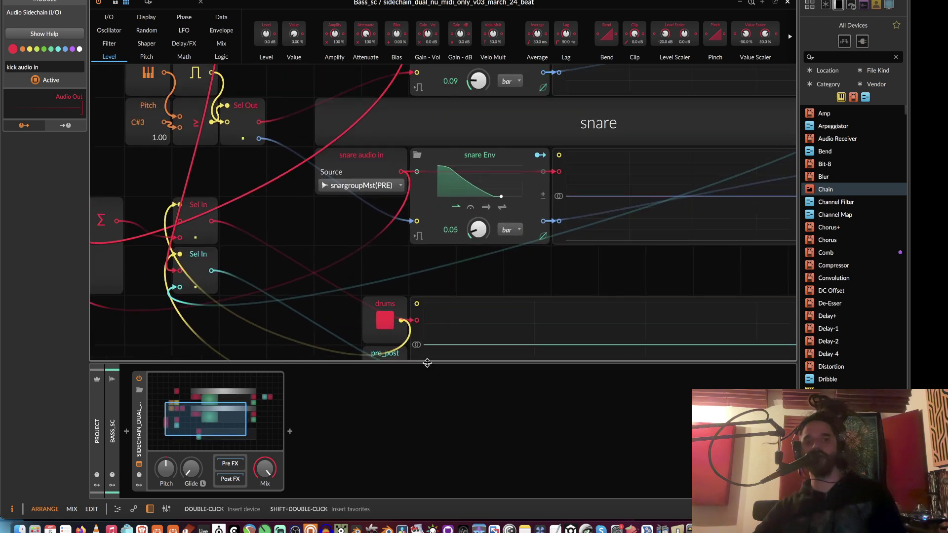
pyautogui.moveTo(428, 363); pyautogui.dragTo(437, 514)
pyautogui.hscroll(-2, 272, 408)
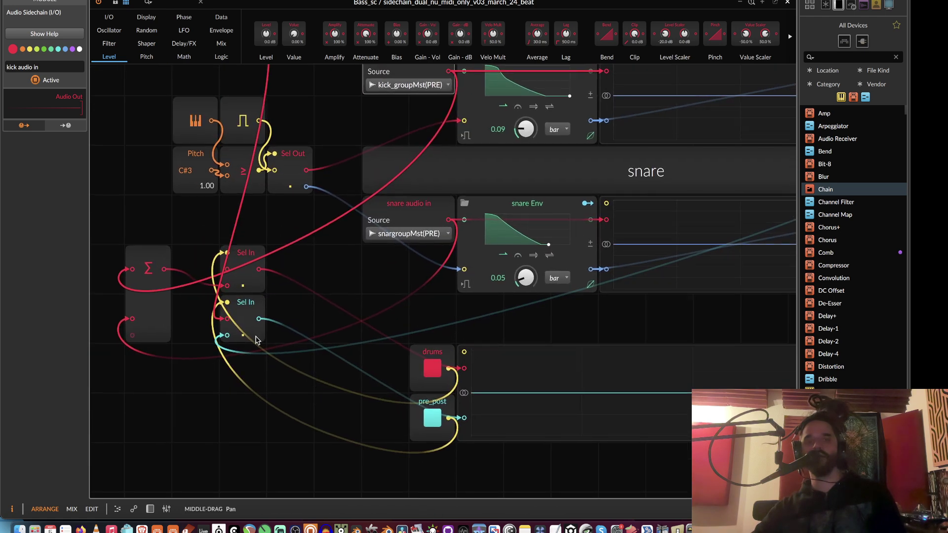
pyautogui.click(164, 261)
pyautogui.click(264, 266)
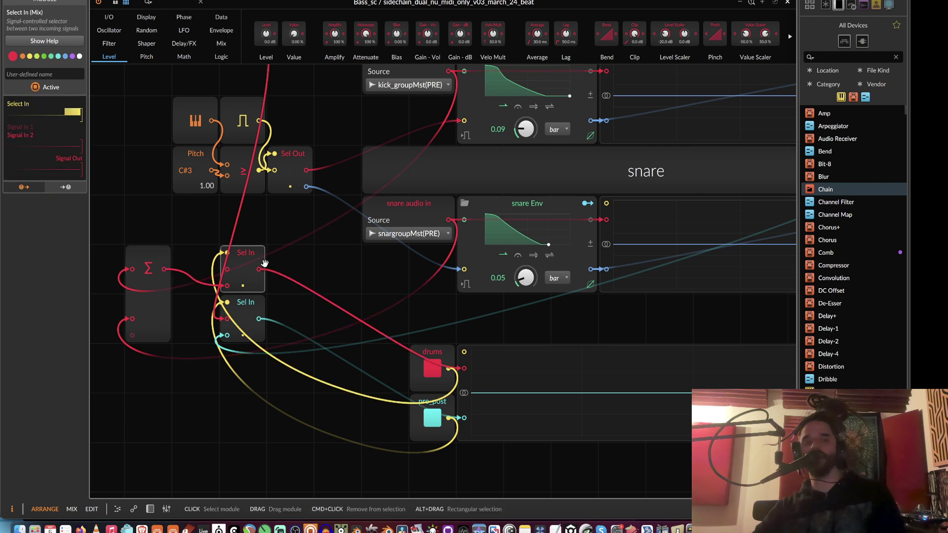
pyautogui.click(469, 370)
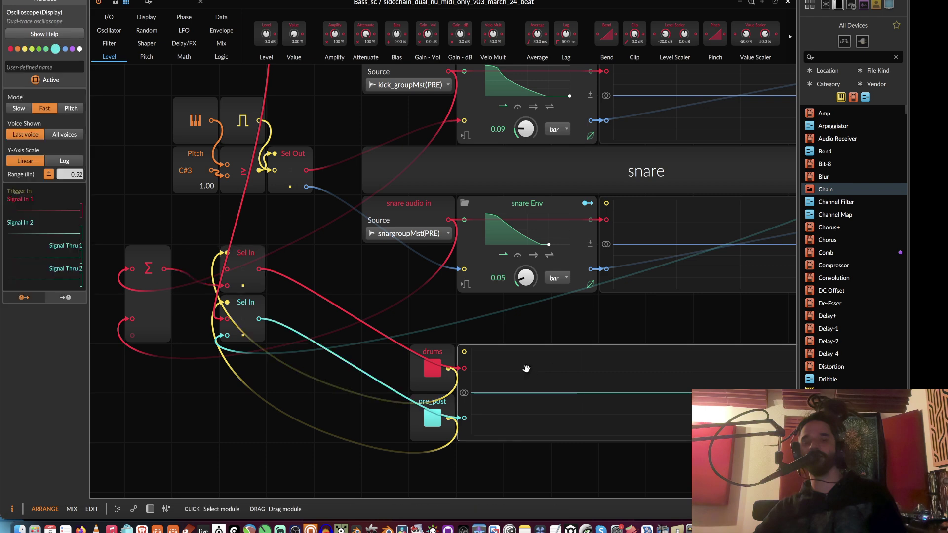
# Inspect the lower Sel In module's routing to the bottom oscilloscope and toggle the pre_post button to compare its two signals.
pyautogui.hscroll(3, 485, 328)
pyautogui.scroll(-2, 485, 328)
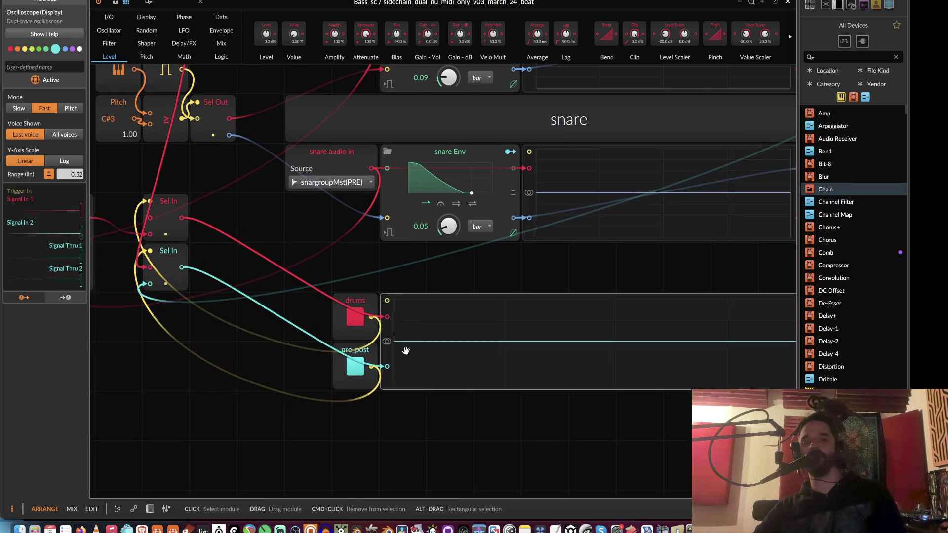
pyautogui.click(299, 341)
pyautogui.scroll(4, 306, 355)
pyautogui.hscroll(-3, 306, 355)
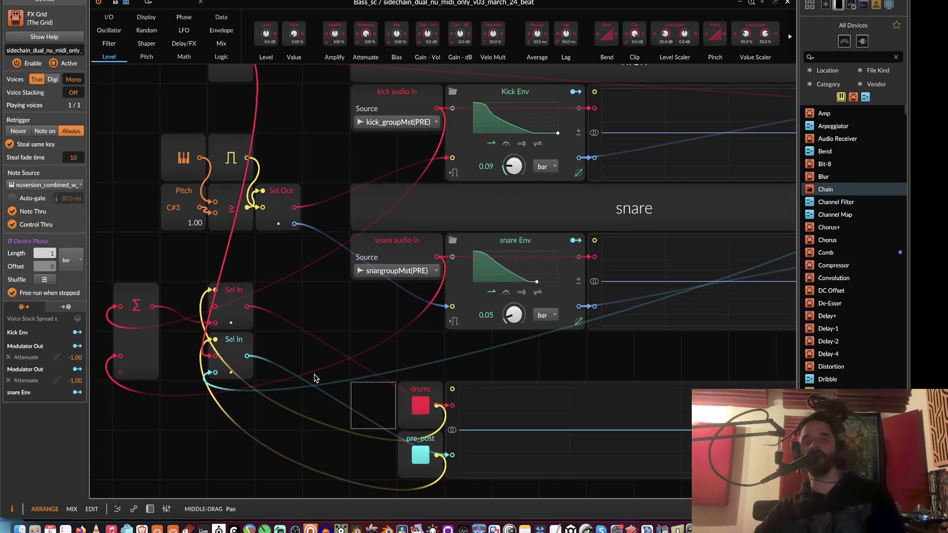
pyautogui.moveTo(304, 255)
pyautogui.mouseDown()
pyautogui.moveTo(288, 381)
pyautogui.moveTo(310, 247)
pyautogui.mouseUp()
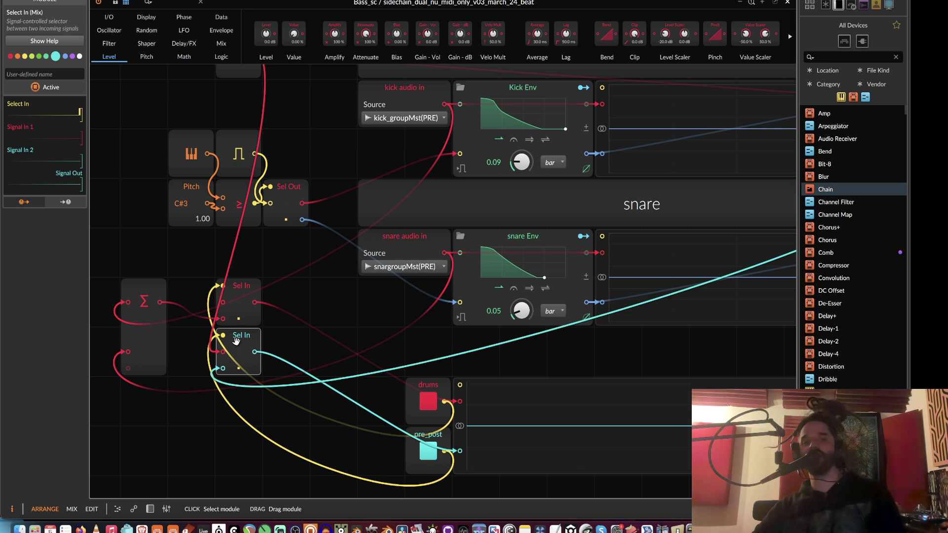
pyautogui.click(430, 454)
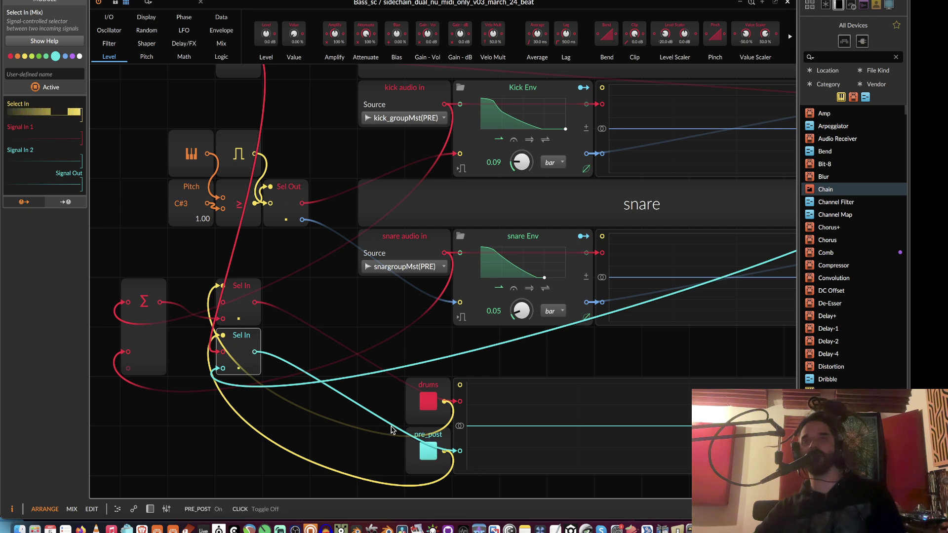
pyautogui.moveTo(378, 430); pyautogui.dragTo(291, 368)
pyautogui.click(344, 390)
pyautogui.click(344, 391)
pyautogui.click(344, 391)
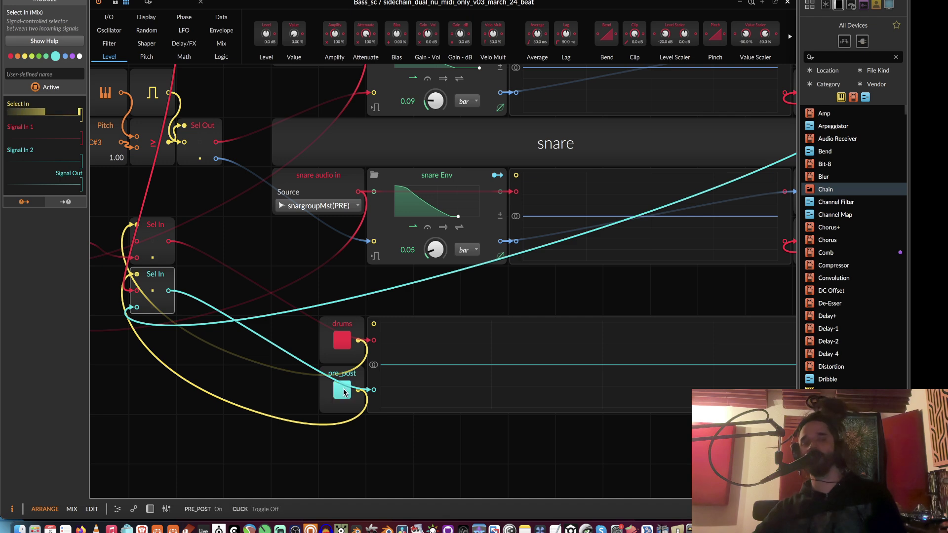
# Examine how the kick and snare envelopes, their Attenuate modules and the note trigger section are connected.
pyautogui.scroll(3, 291, 378)
pyautogui.hscroll(2, 291, 378)
pyautogui.hscroll(3, 297, 382)
pyautogui.scroll(1, 296, 382)
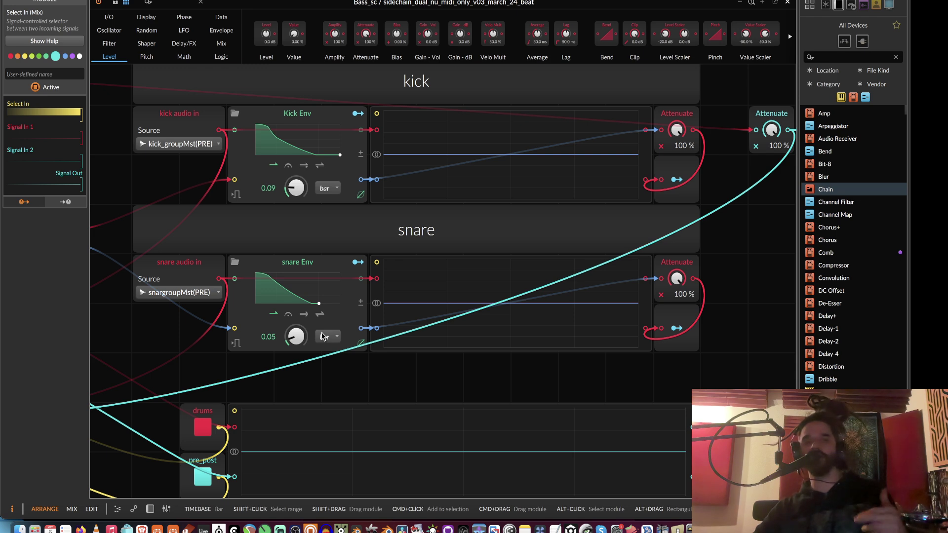
pyautogui.moveTo(322, 336); pyautogui.dragTo(440, 381)
pyautogui.moveTo(336, 297); pyautogui.dragTo(408, 312)
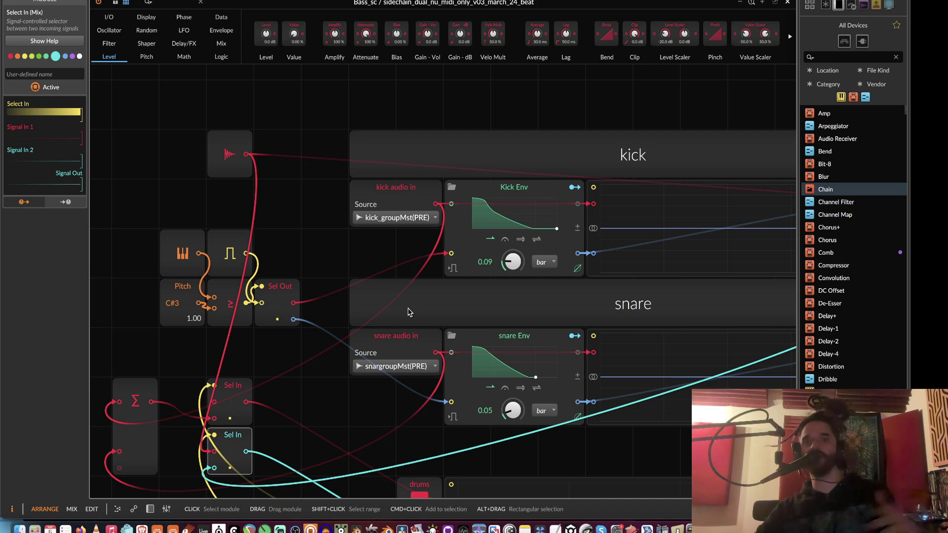
pyautogui.hscroll(-4, 367, 257)
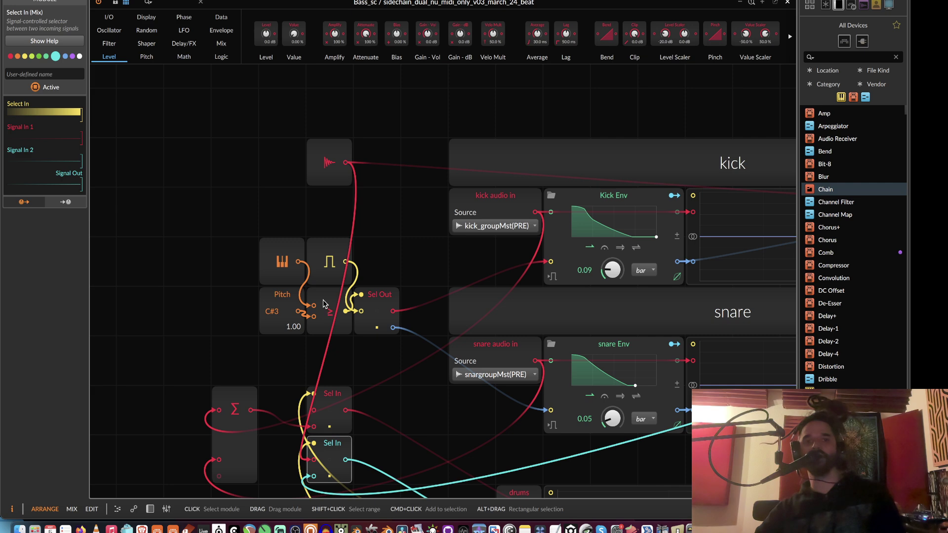
pyautogui.scroll(3, 381, 211)
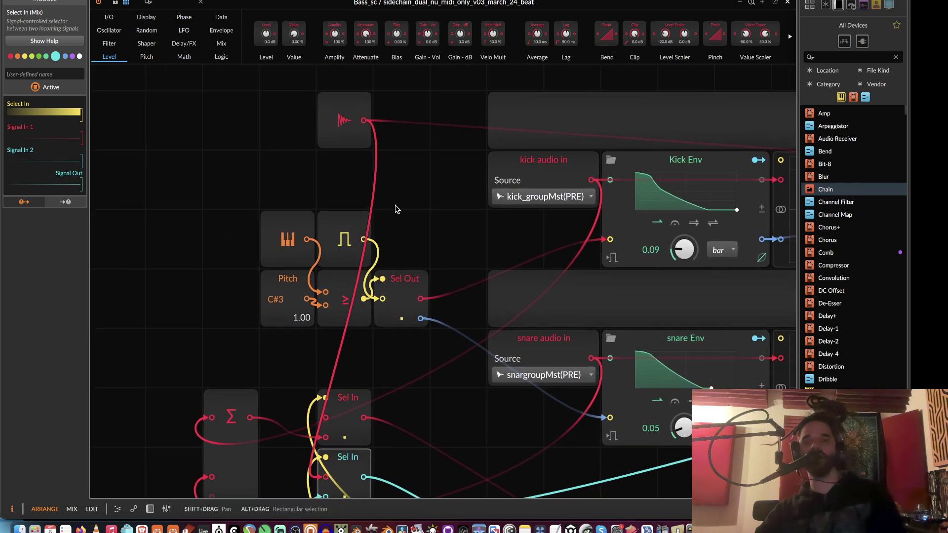
# Add an Oscilloscope beside the note trigger modules and feed the kick audio in signal to its first input.
pyautogui.click(538, 166)
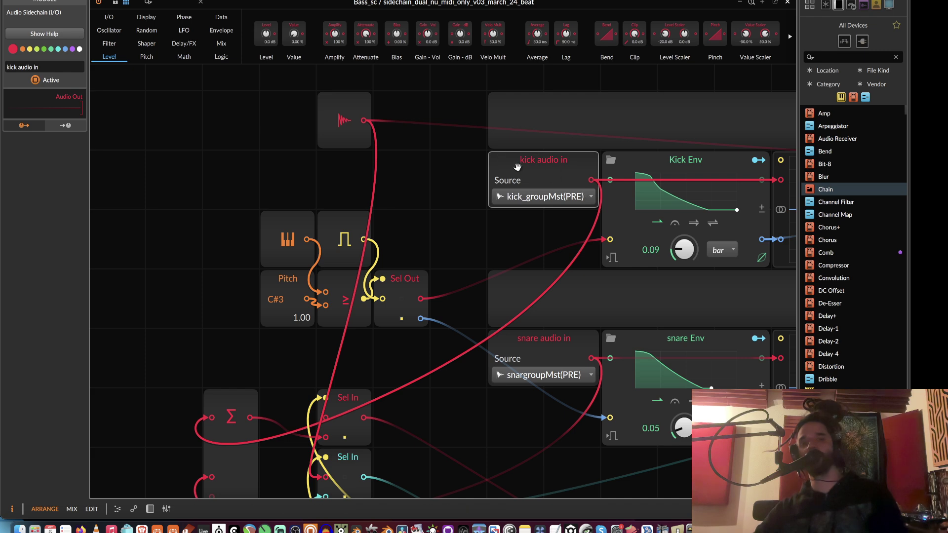
pyautogui.click(146, 17)
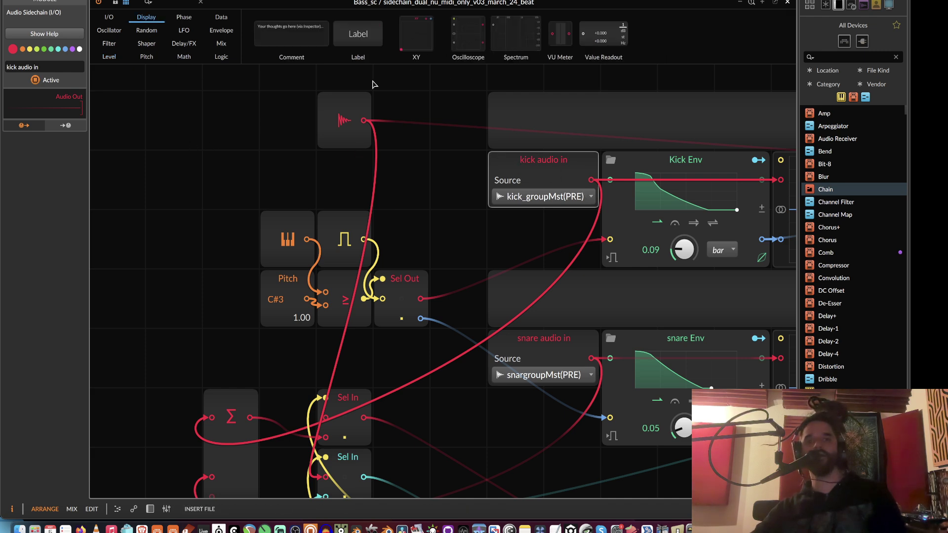
pyautogui.scroll(1, 207, 169)
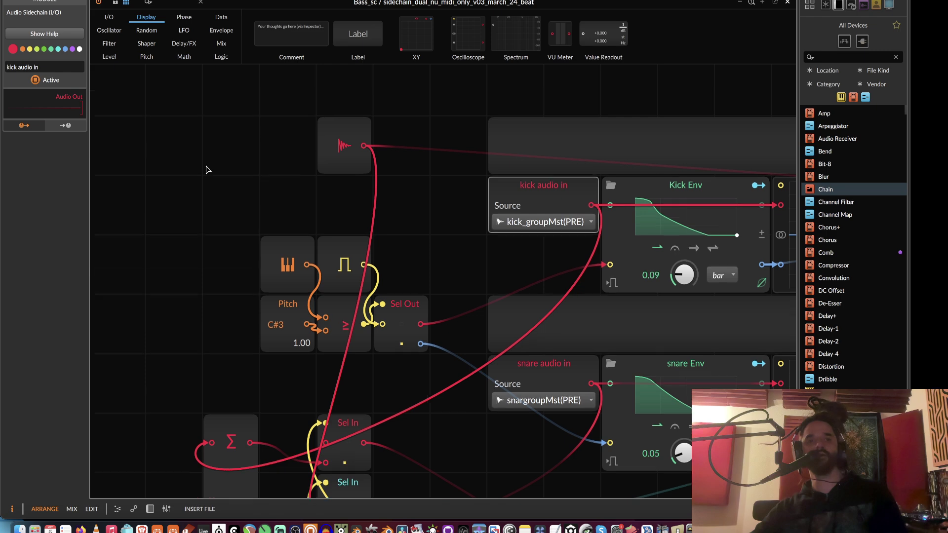
pyautogui.click(465, 32)
pyautogui.moveTo(579, 211); pyautogui.dragTo(154, 205)
pyautogui.moveTo(199, 133); pyautogui.dragTo(288, 120)
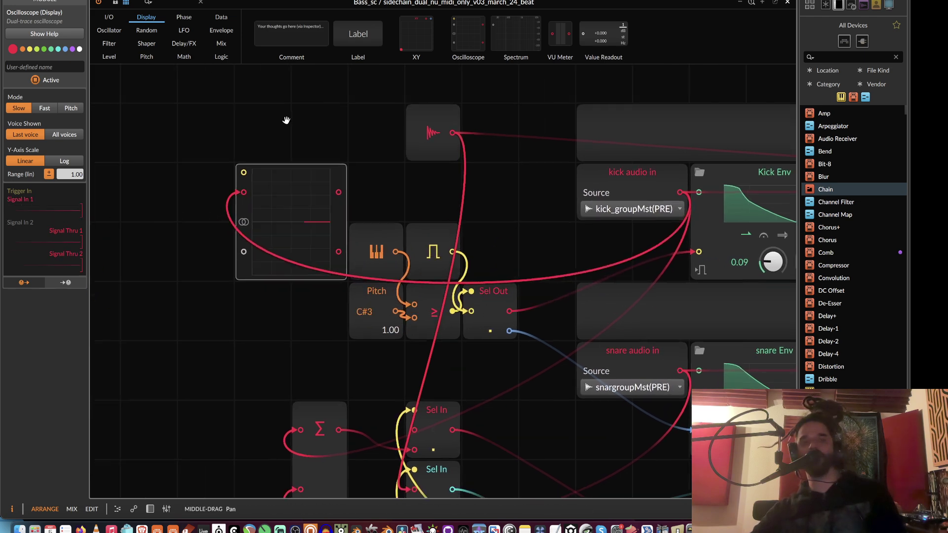
pyautogui.moveTo(277, 206); pyautogui.dragTo(218, 188)
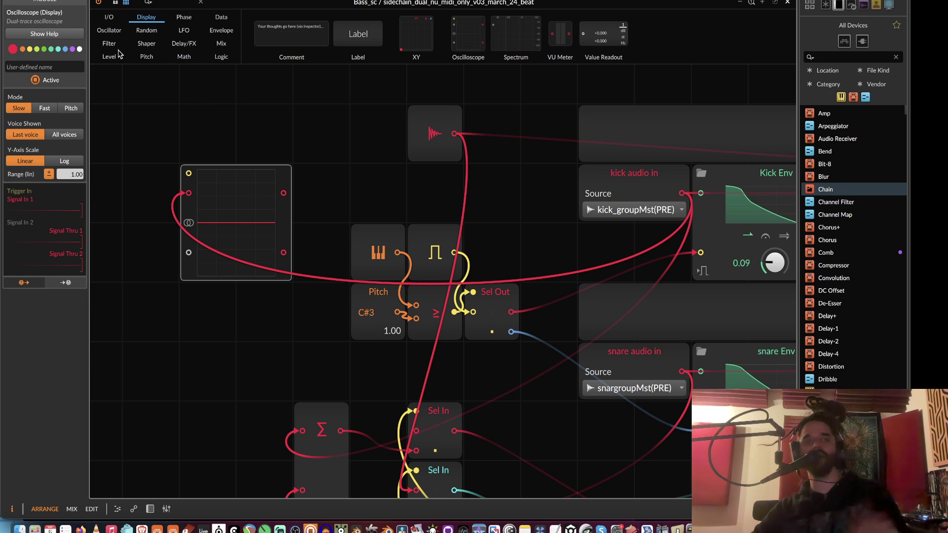
# Add a greater-or-equal logic module below the new oscilloscope and connect the kick audio in signal to its first input.
pyautogui.click(221, 56)
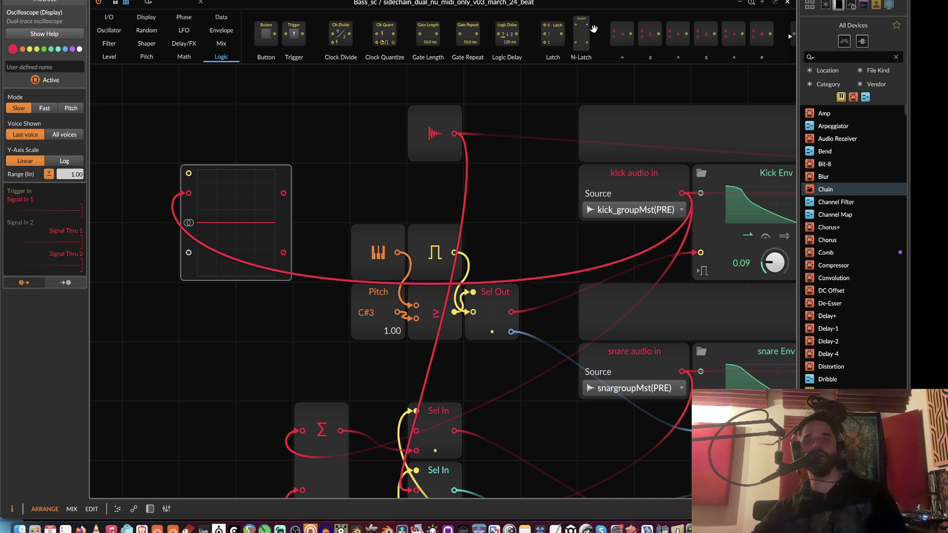
pyautogui.moveTo(166, 305); pyautogui.dragTo(169, 304)
pyautogui.moveTo(682, 193); pyautogui.dragTo(132, 305)
# Feed the comparator's second input from a new Value module set to 7.50 % and route its output to the oscilloscope's second input.
pyautogui.click(109, 57)
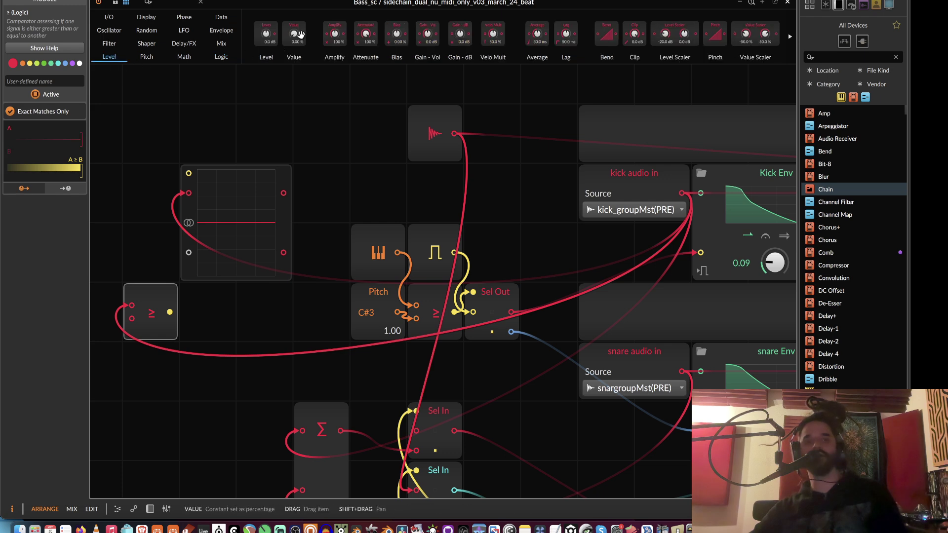
pyautogui.moveTo(133, 324); pyautogui.dragTo(320, 262)
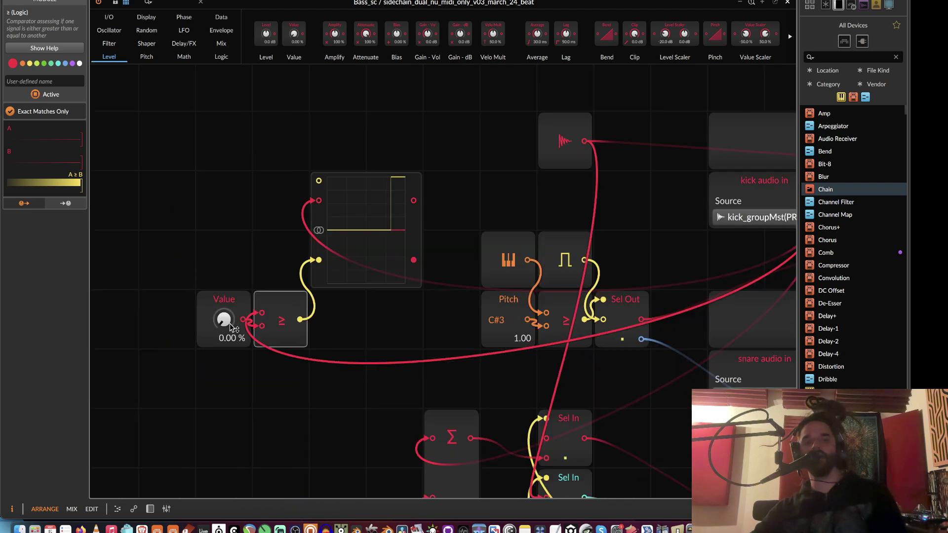
pyautogui.moveTo(224, 320); pyautogui.dragTo(224, 312)
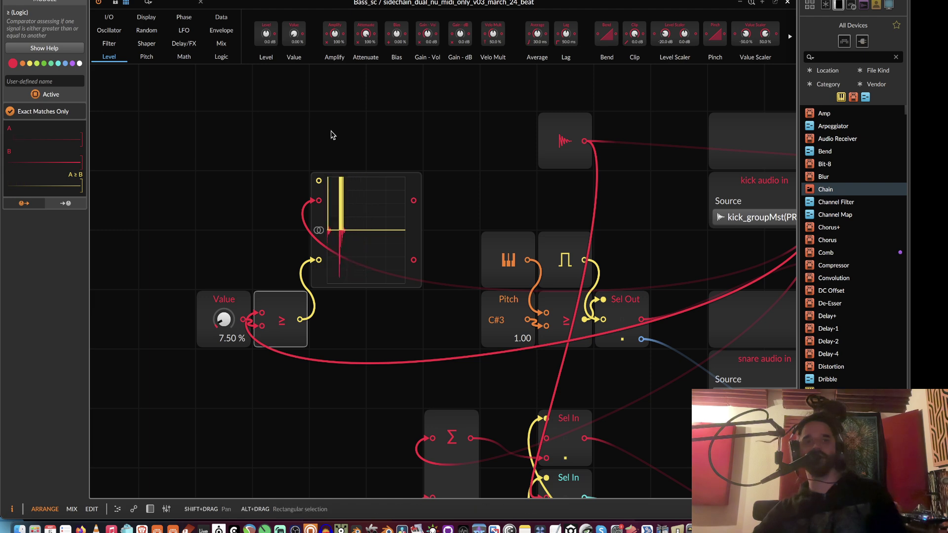
# Find the Gate Length module and insert it between the kick comparator and the oscilloscope.
pyautogui.click(167, 4)
pyautogui.write('gga')
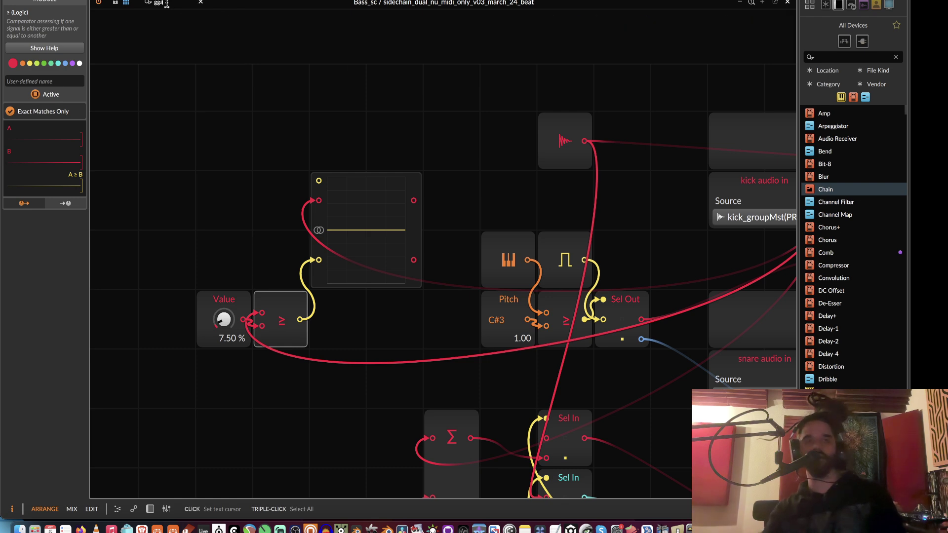
pyautogui.press('BackSpace')
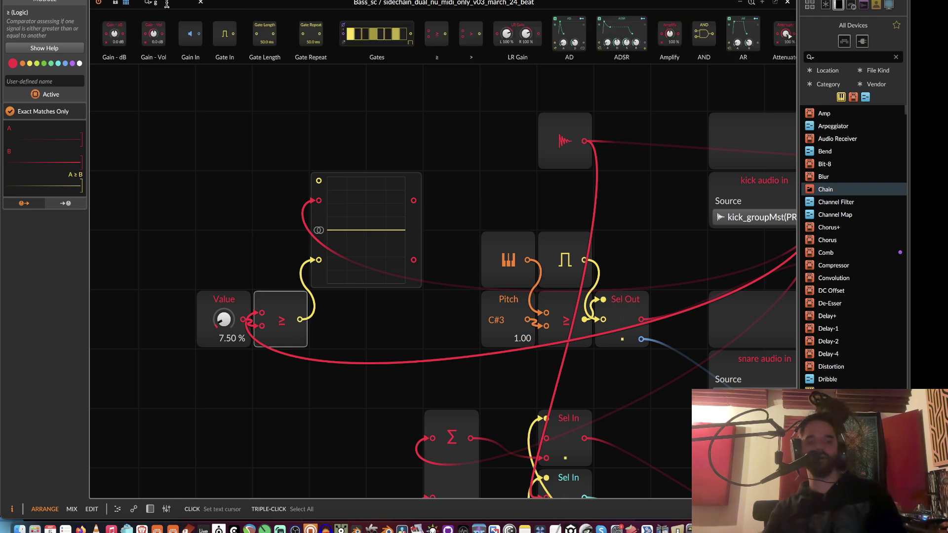
pyautogui.write('l')
pyautogui.press('BackSpace')
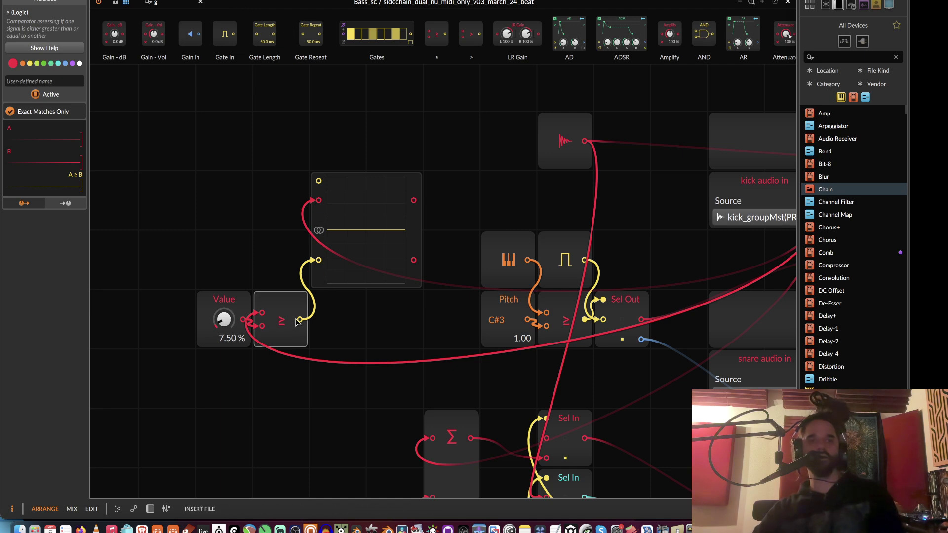
pyautogui.moveTo(299, 320); pyautogui.dragTo(302, 320)
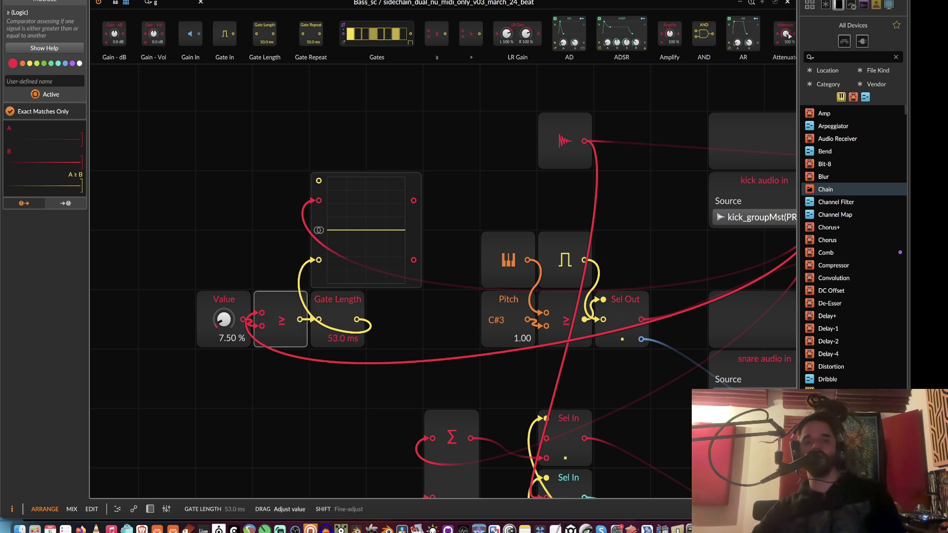
# Tune the kick audio trigger with a threshold Value of 14.5 % and a gate length of 158 ms.
pyautogui.moveTo(335, 341); pyautogui.dragTo(335, 335)
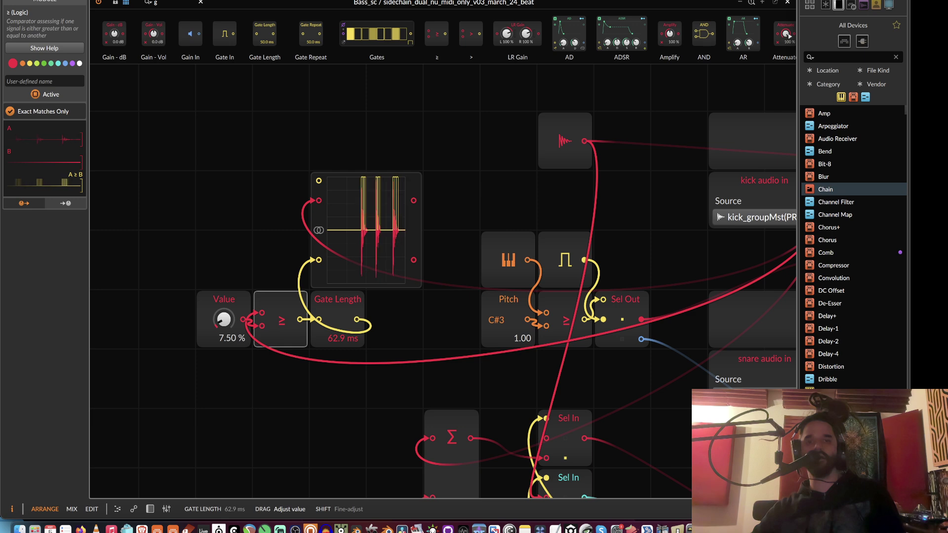
pyautogui.moveTo(227, 323); pyautogui.dragTo(227, 313)
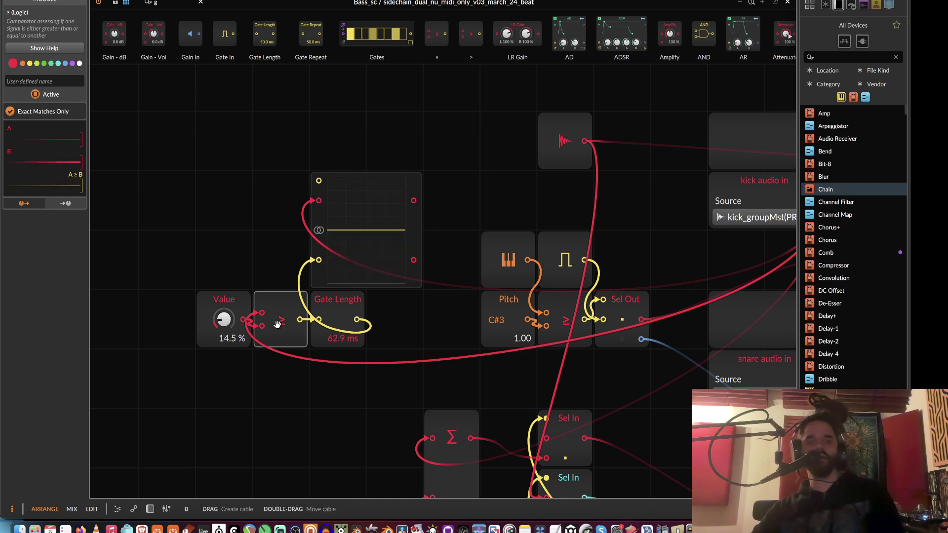
pyautogui.moveTo(338, 342); pyautogui.dragTo(338, 326)
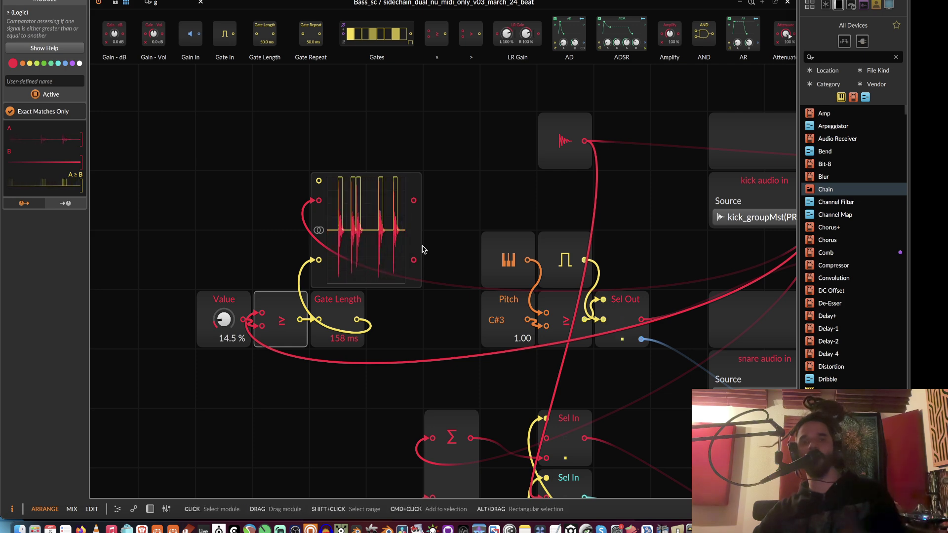
# Examine the path from the note trigger modules and Sel Out to the gate inputs of the kick and snare envelopes.
pyautogui.moveTo(443, 234); pyautogui.dragTo(389, 246)
pyautogui.moveTo(340, 314); pyautogui.dragTo(68, 263)
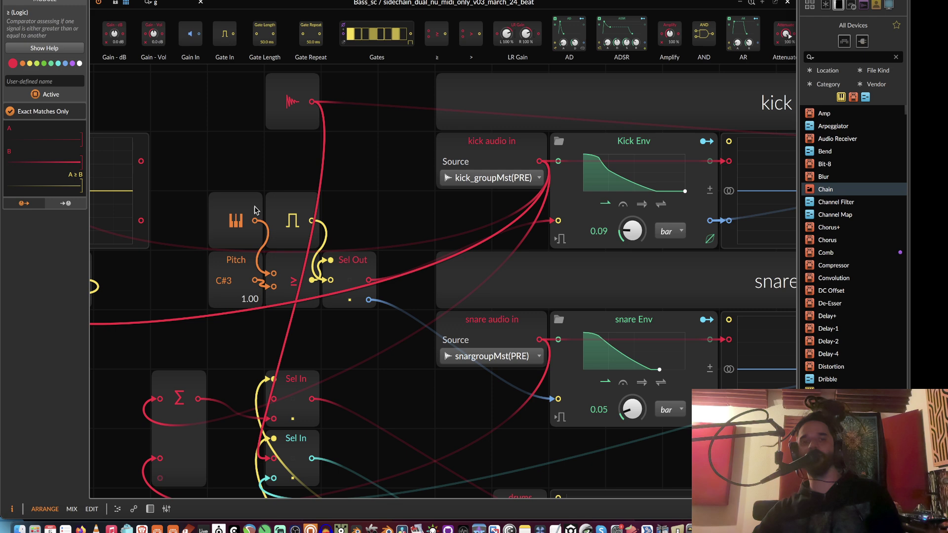
pyautogui.hscroll(-3, 199, 256)
pyautogui.hscroll(10, 559, 297)
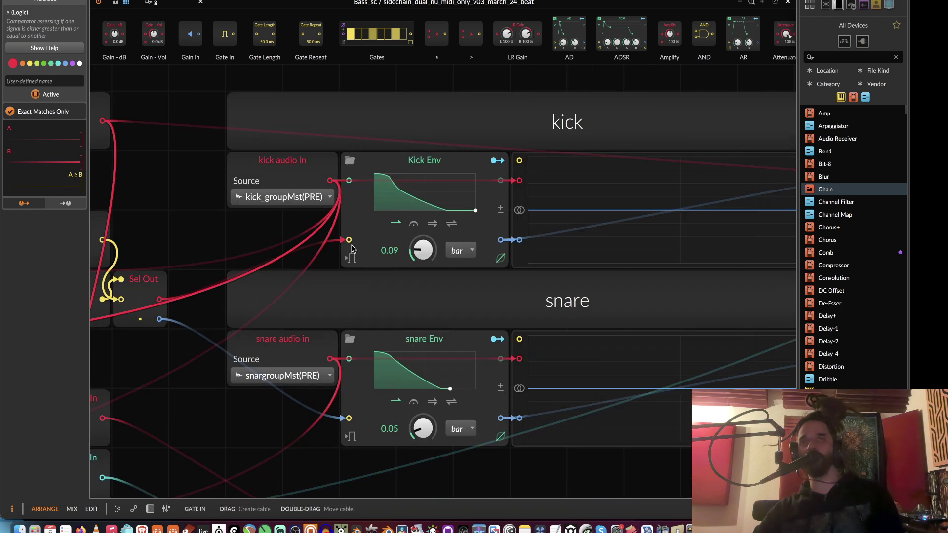
pyautogui.hscroll(-4, 356, 201)
pyautogui.scroll(-1, 356, 201)
pyautogui.hscroll(-3, 282, 328)
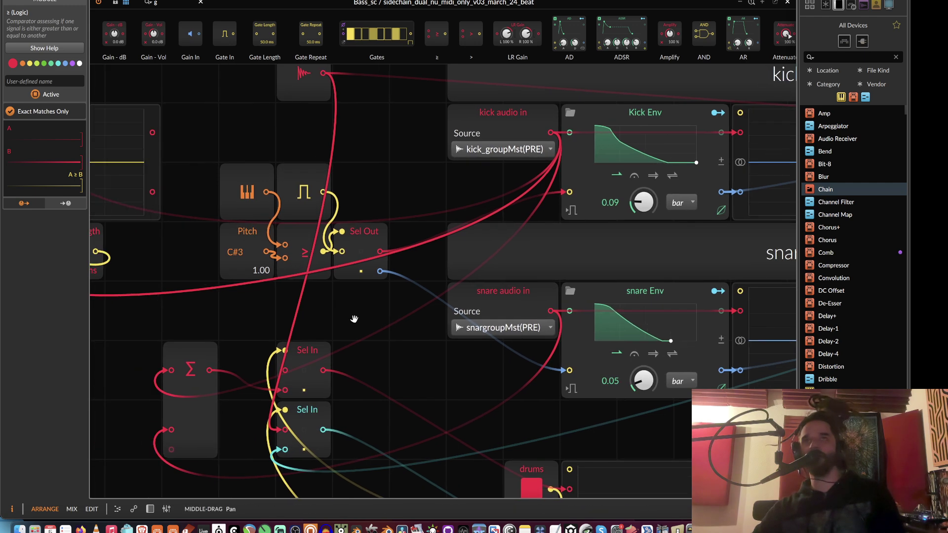
pyautogui.hscroll(1, 323, 328)
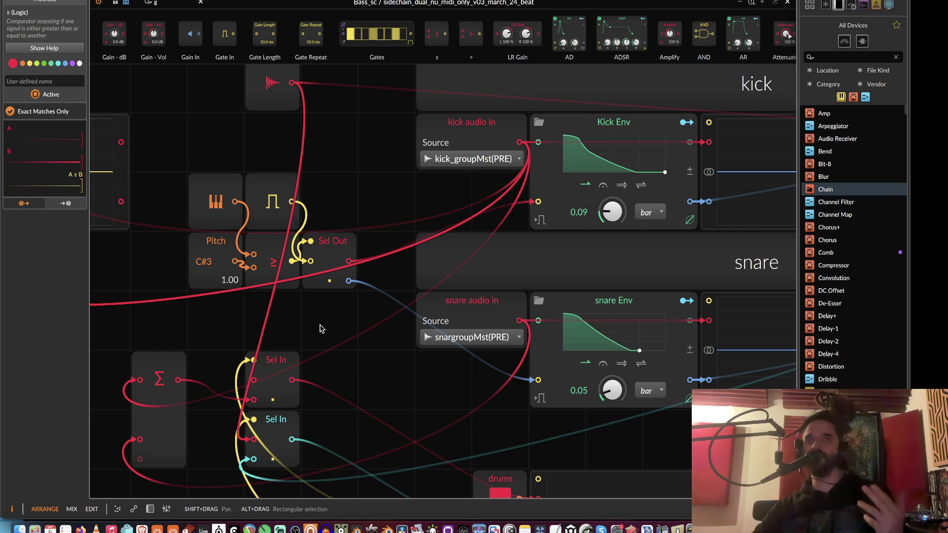
# Give the Kick Env curve a short attack by shifting its 100 % peak point slightly later, and close the curve editor.
pyautogui.moveTo(320, 328); pyautogui.dragTo(273, 393)
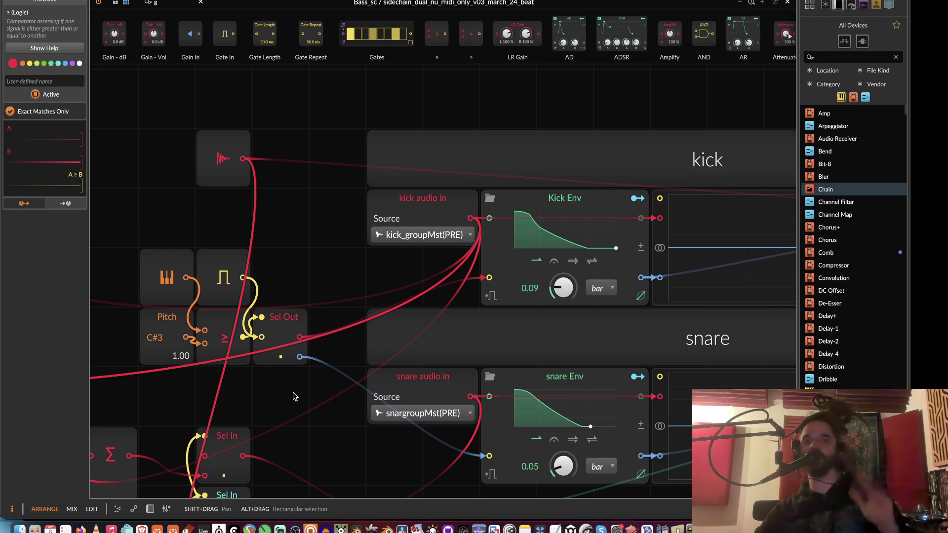
pyautogui.click(541, 230)
pyautogui.moveTo(466, 206); pyautogui.dragTo(475, 205)
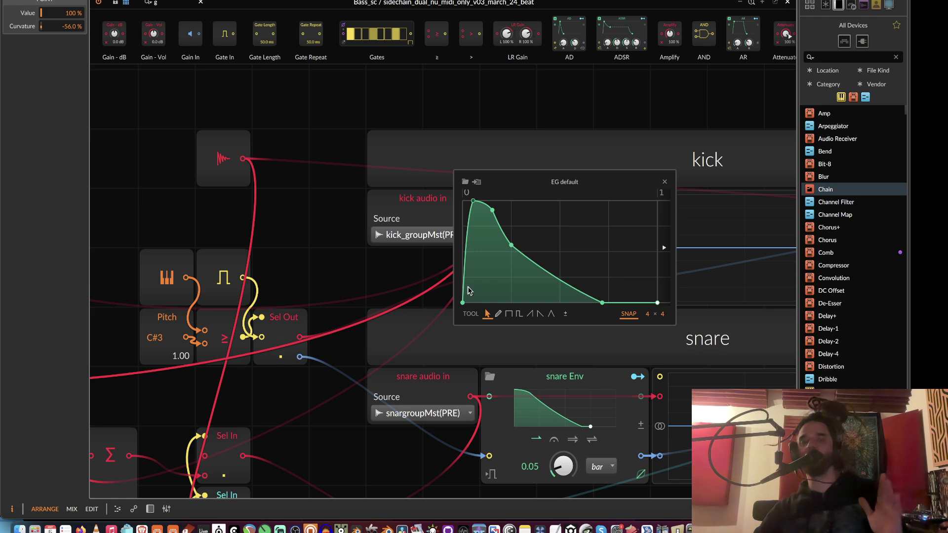
pyautogui.doubleClick(492, 210)
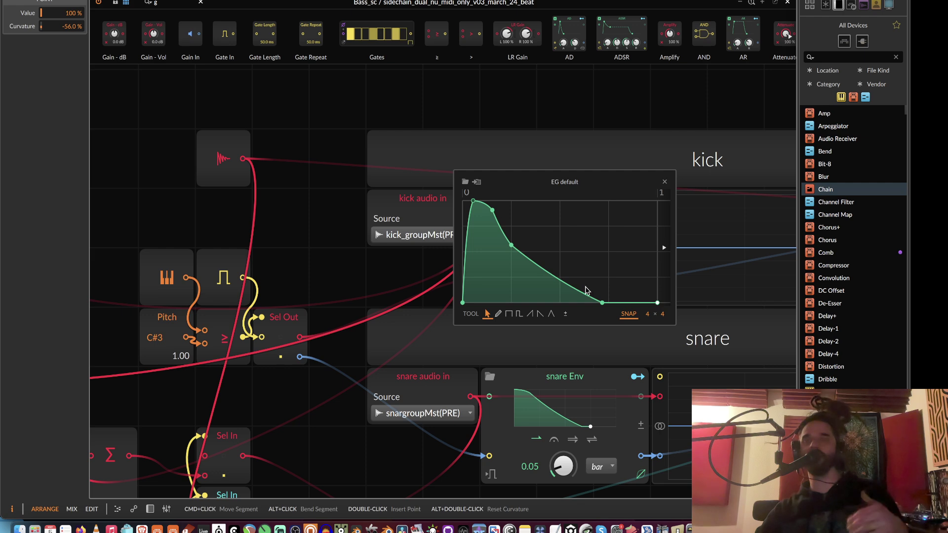
pyautogui.click(665, 185)
# Review the complete patch from the trigger modules through the kick and snare envelopes to the Attenuate modules.
pyautogui.scroll(-4, 366, 270)
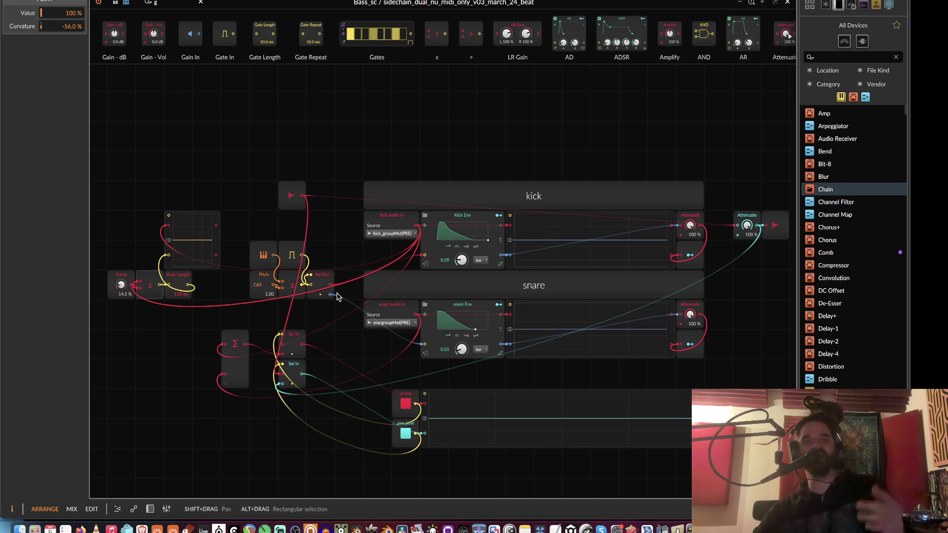
pyautogui.scroll(4, 366, 276)
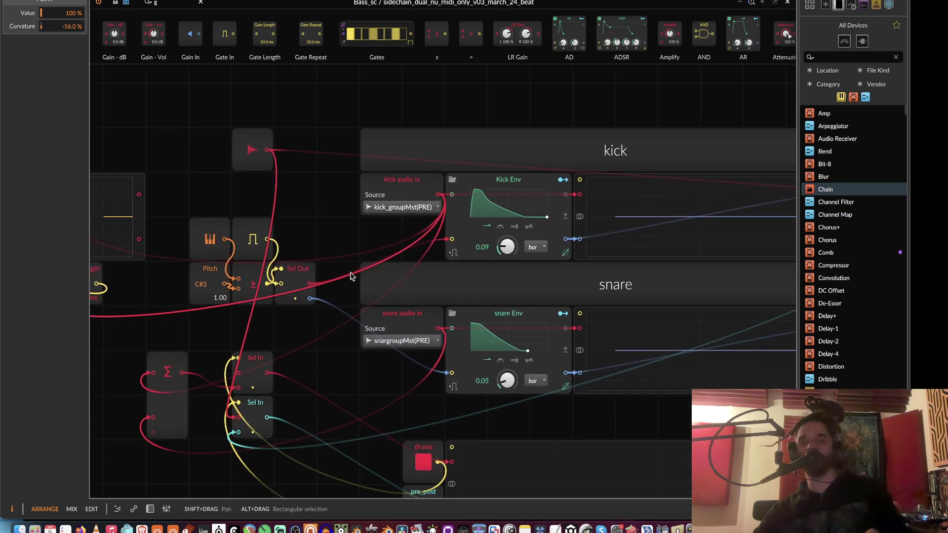
pyautogui.moveTo(356, 306); pyautogui.dragTo(517, 286)
pyautogui.hscroll(10, 517, 286)
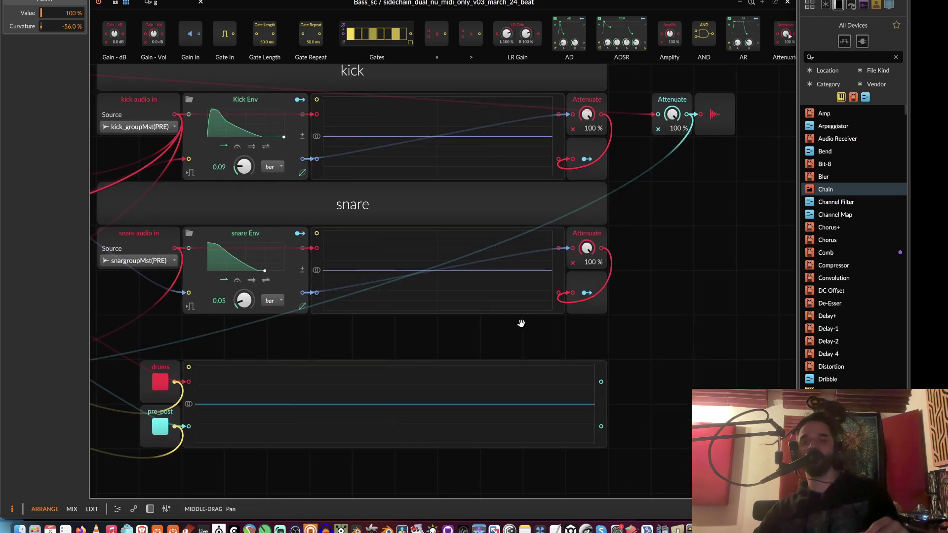
pyautogui.moveTo(522, 324); pyautogui.dragTo(611, 384)
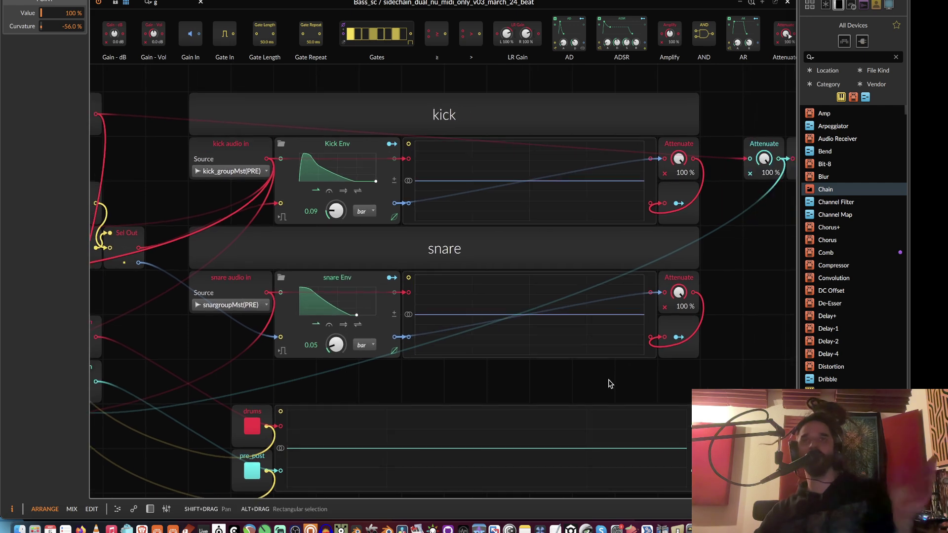